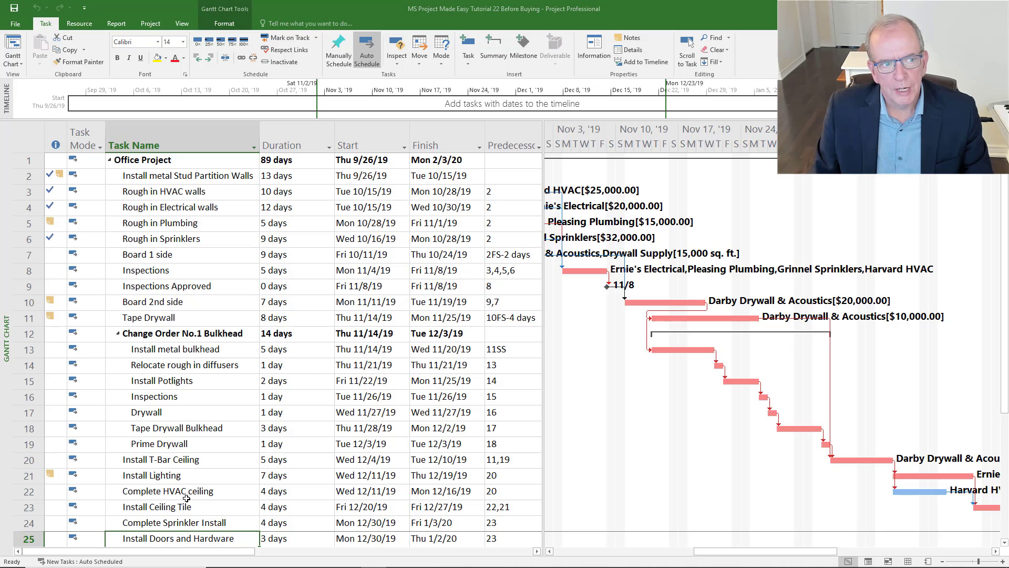
- Insert a new task named Construction at row 2
{"action": "left_click", "coordinate": [184, 159]}
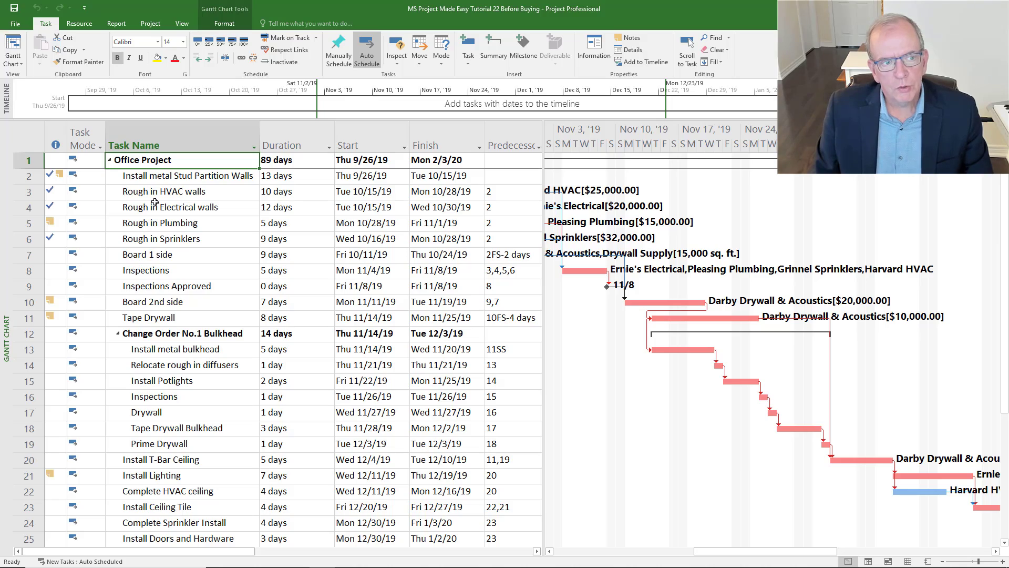
{"action": "scroll", "coordinate": [155, 202], "scroll_direction": "down", "scroll_amount": 4}
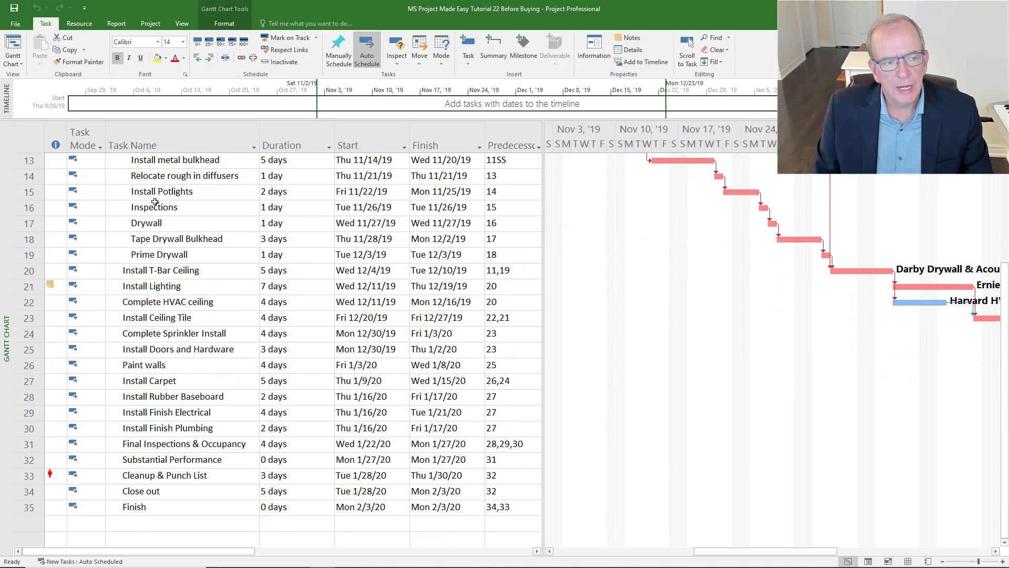
{"action": "scroll", "coordinate": [155, 202], "scroll_direction": "up", "scroll_amount": 4}
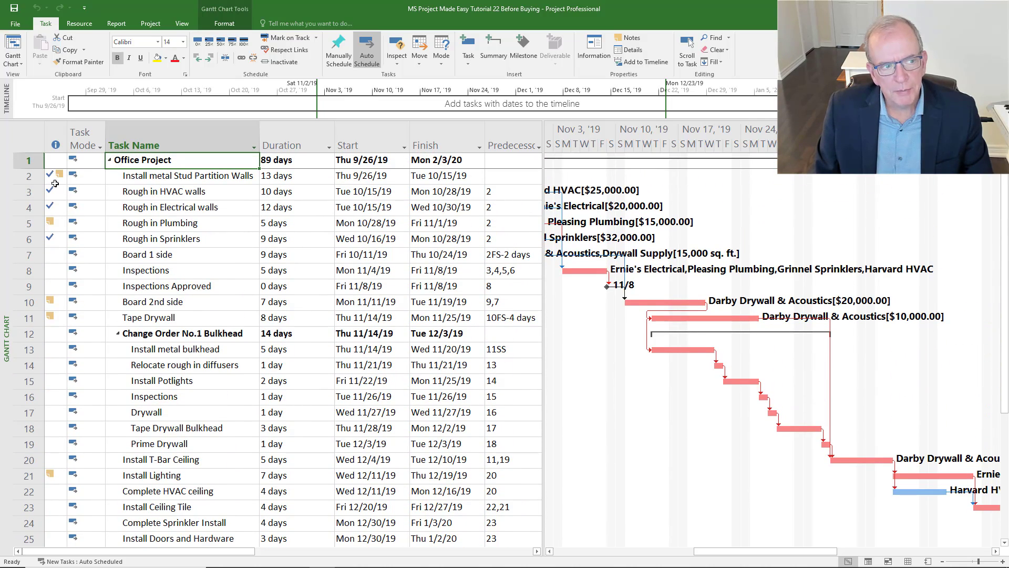
{"action": "left_click", "coordinate": [27, 178]}
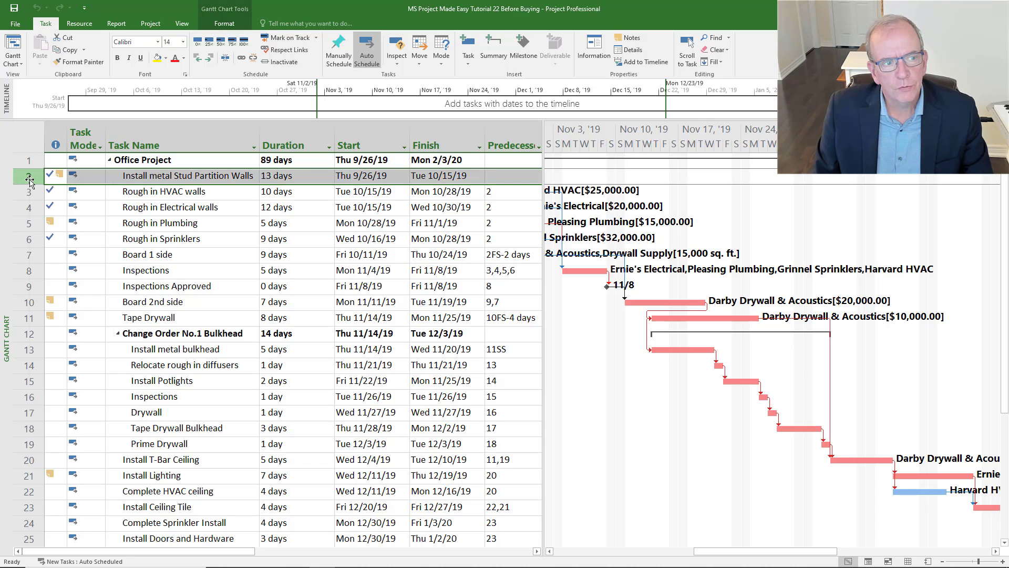
{"action": "right_click", "coordinate": [28, 178]}
{"action": "left_click", "coordinate": [62, 251]}
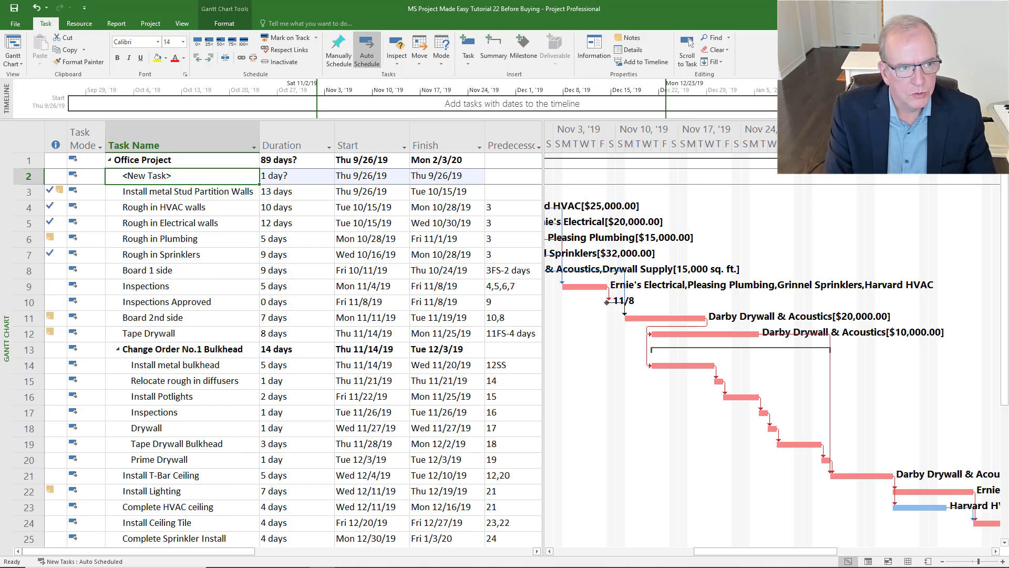
{"action": "type", "text": "Construction"}
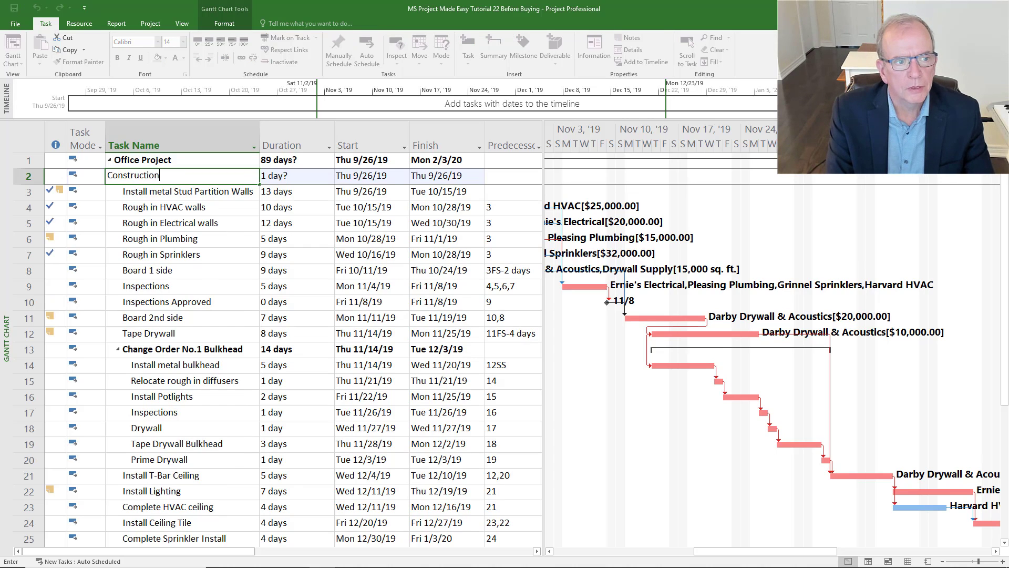
{"action": "key", "text": "Return"}
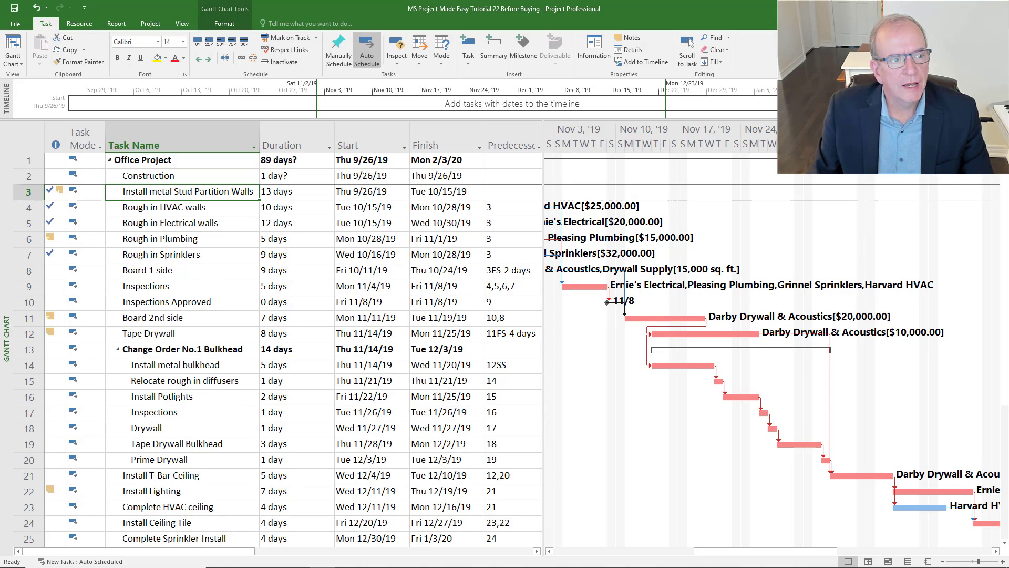
- Indent rows 3–36 beneath Construction so it becomes their summary task
{"action": "left_click_drag", "start_coordinate": [21, 193], "coordinate": [23, 516]}
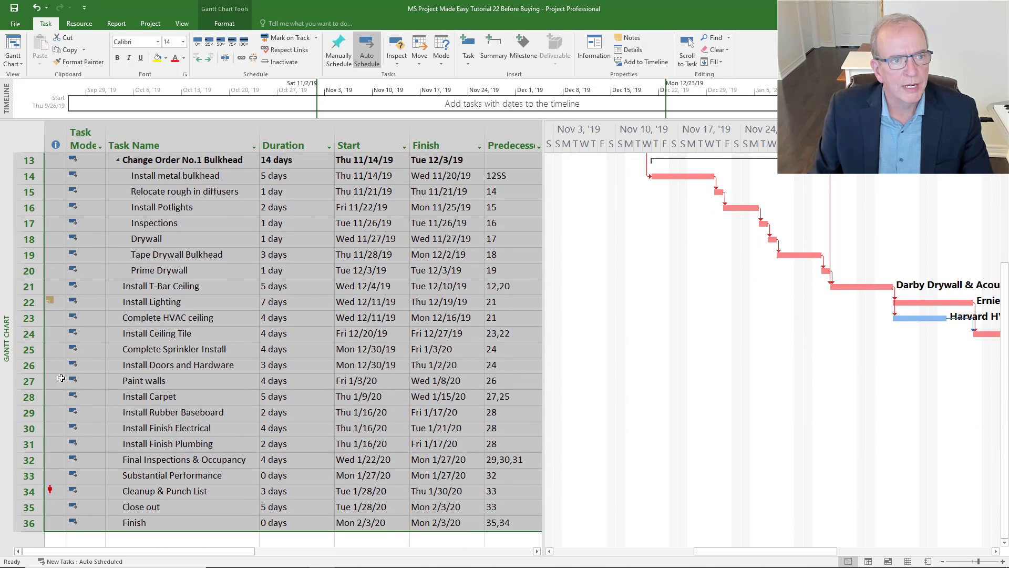
{"action": "left_click", "coordinate": [209, 57]}
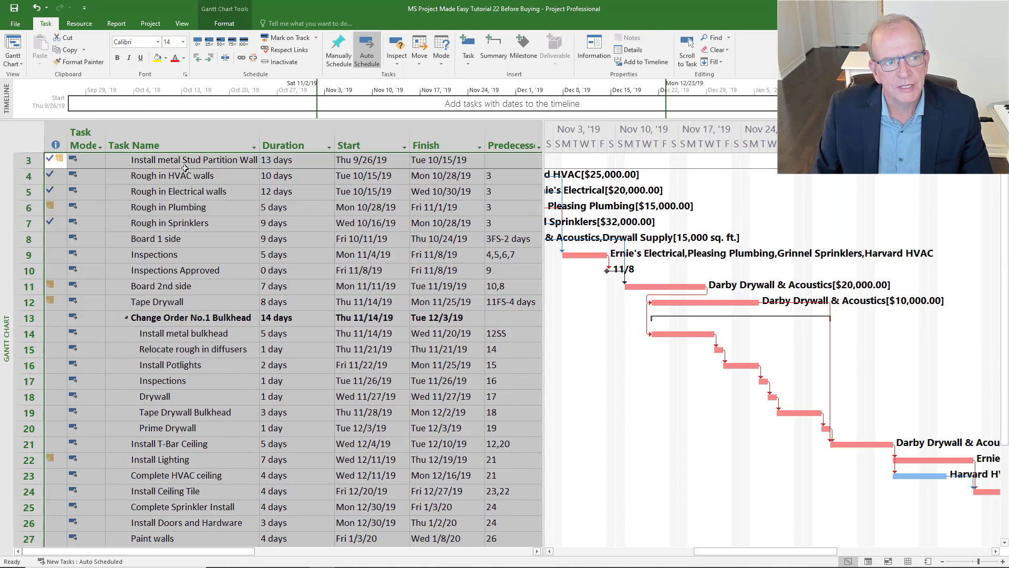
{"action": "scroll", "coordinate": [194, 327], "scroll_direction": "up", "scroll_amount": 1}
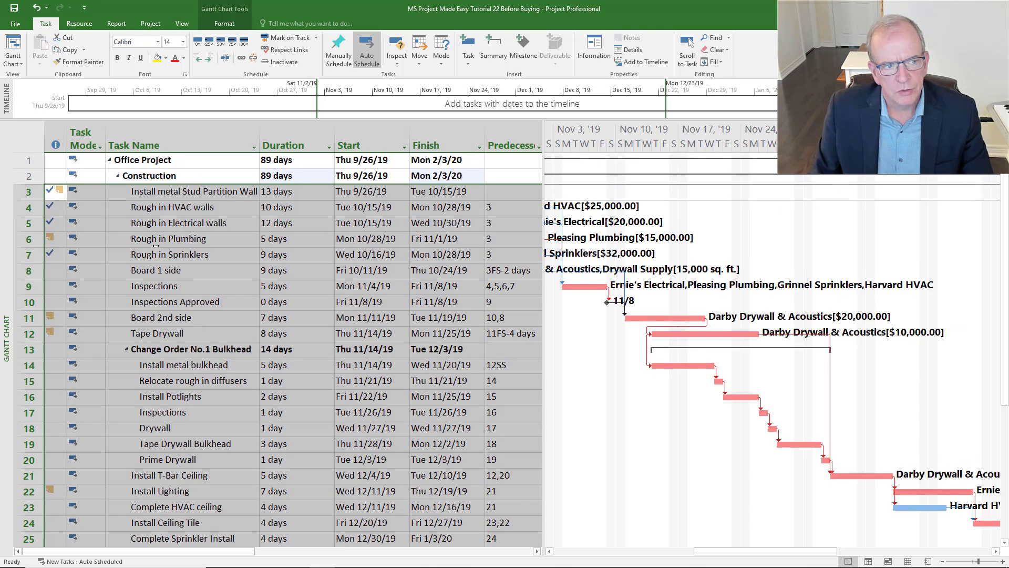
{"action": "left_click", "coordinate": [223, 287]}
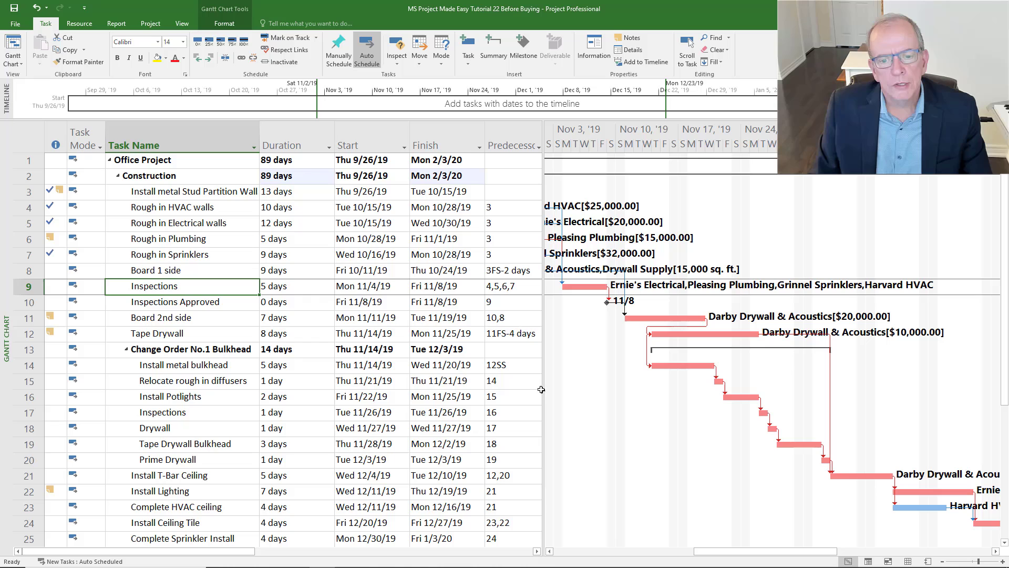
- Nudge the table/chart split bar left and scroll the Gantt chart back to late October
{"action": "left_click_drag", "start_coordinate": [542, 390], "coordinate": [537, 391]}
{"action": "mouse_move", "coordinate": [707, 552]}
{"action": "left_mouse_down"}
{"action": "mouse_move", "coordinate": [606, 555]}
{"action": "mouse_move", "coordinate": [701, 553]}
{"action": "left_mouse_up"}
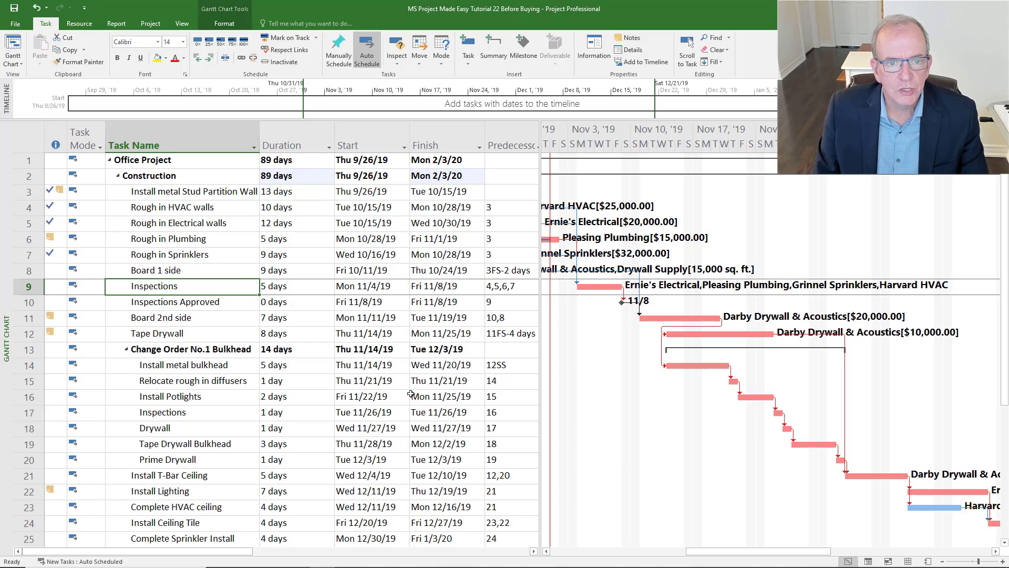
- Check that the Finish milestone ends on Mon 2/3/20
{"action": "scroll", "coordinate": [411, 395], "scroll_direction": "down", "scroll_amount": 6}
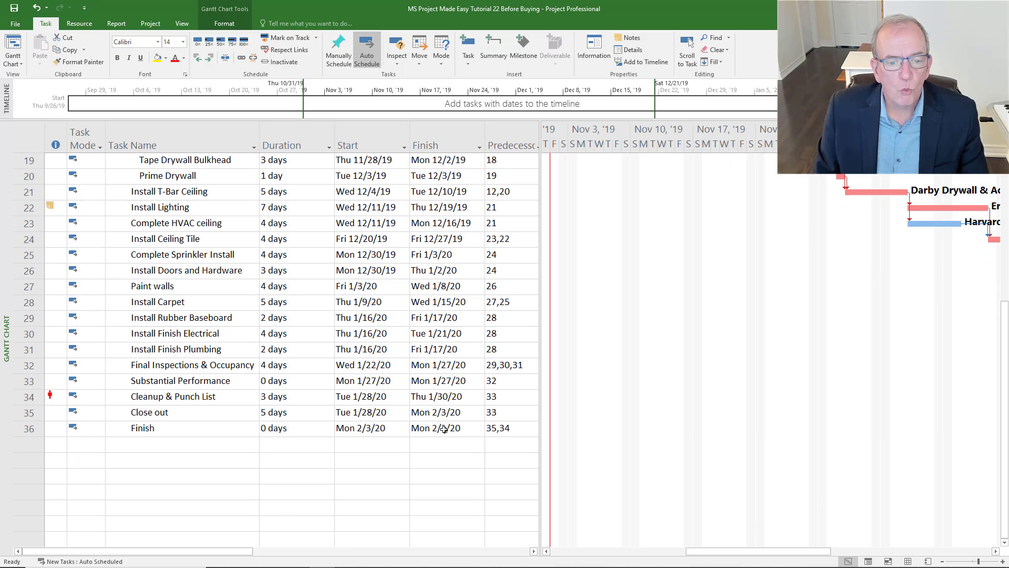
{"action": "left_click", "coordinate": [444, 429]}
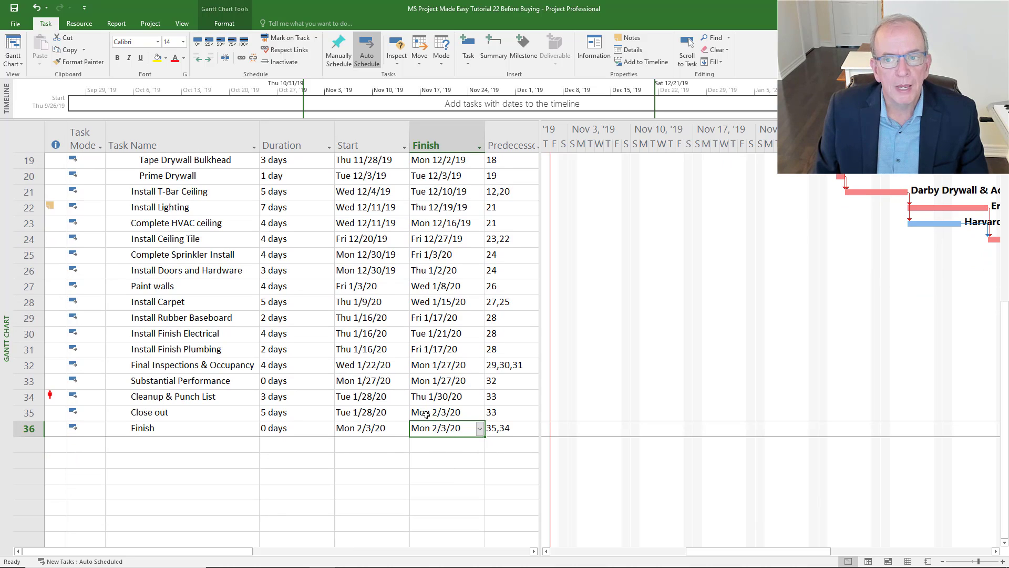
{"action": "scroll", "coordinate": [426, 414], "scroll_direction": "up", "scroll_amount": 6}
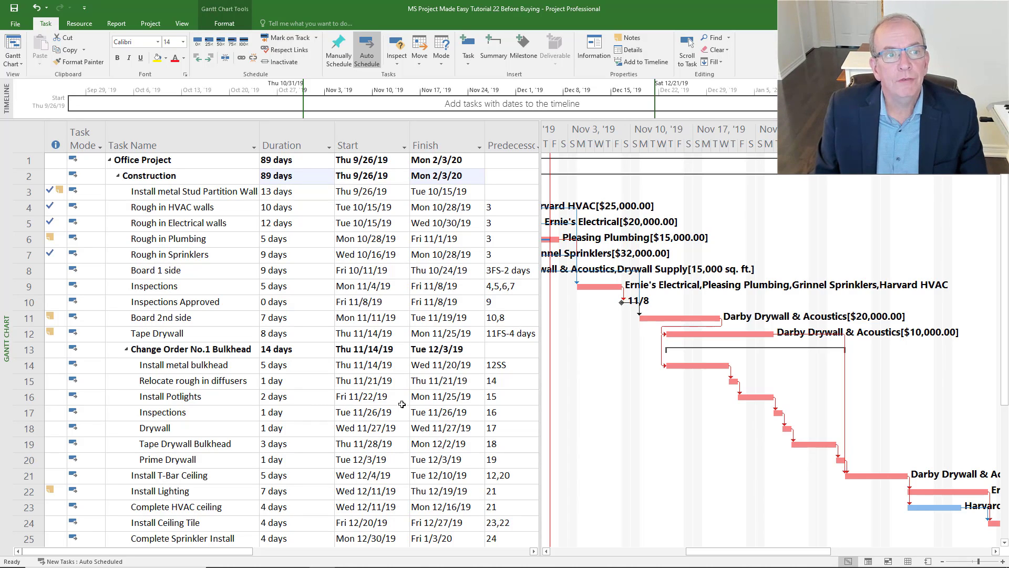
- Open the Set Baseline options on the Project tab and close them without setting a baseline
{"action": "left_click", "coordinate": [151, 24]}
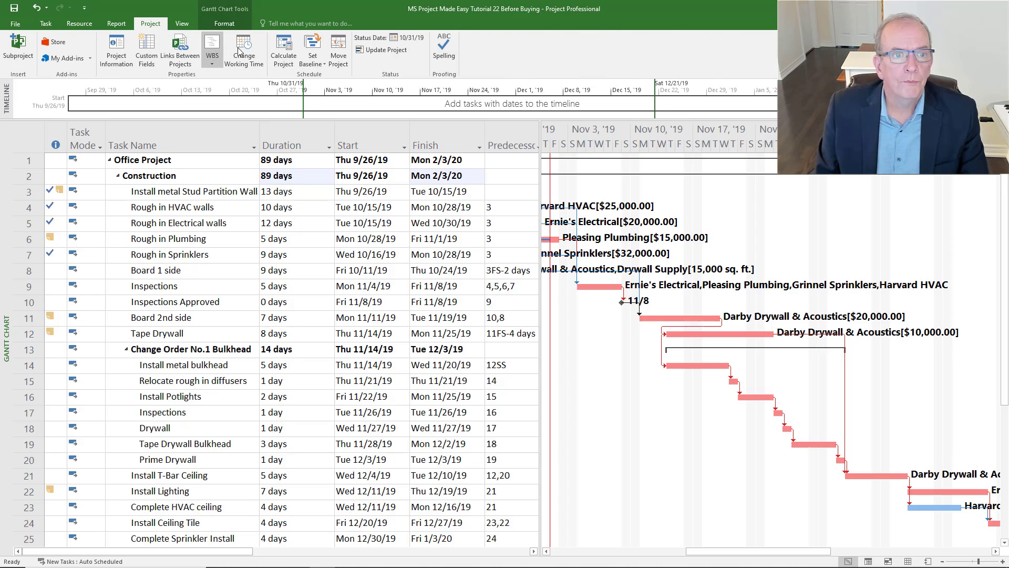
{"action": "left_click", "coordinate": [316, 64]}
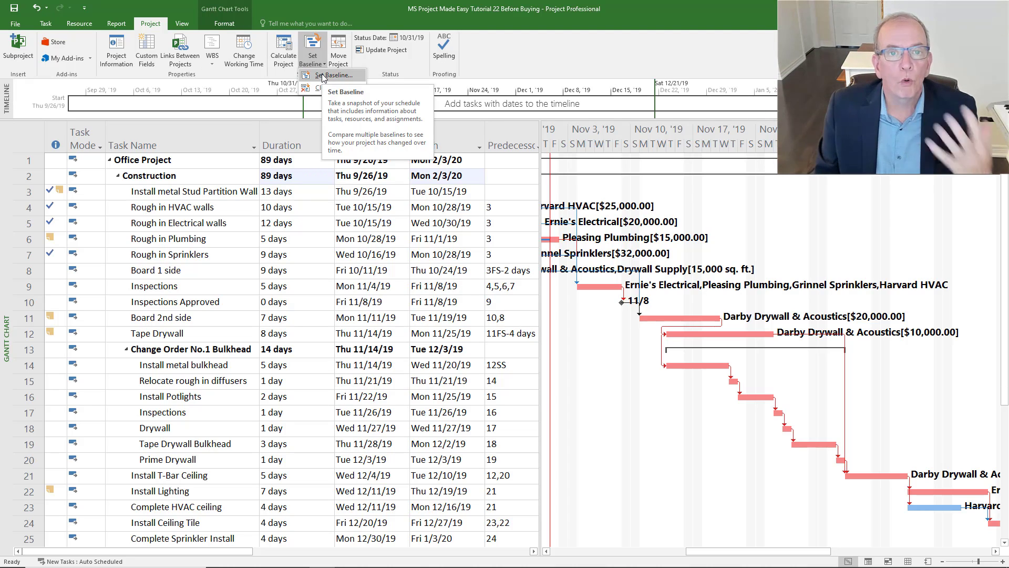
{"action": "left_click", "coordinate": [228, 213]}
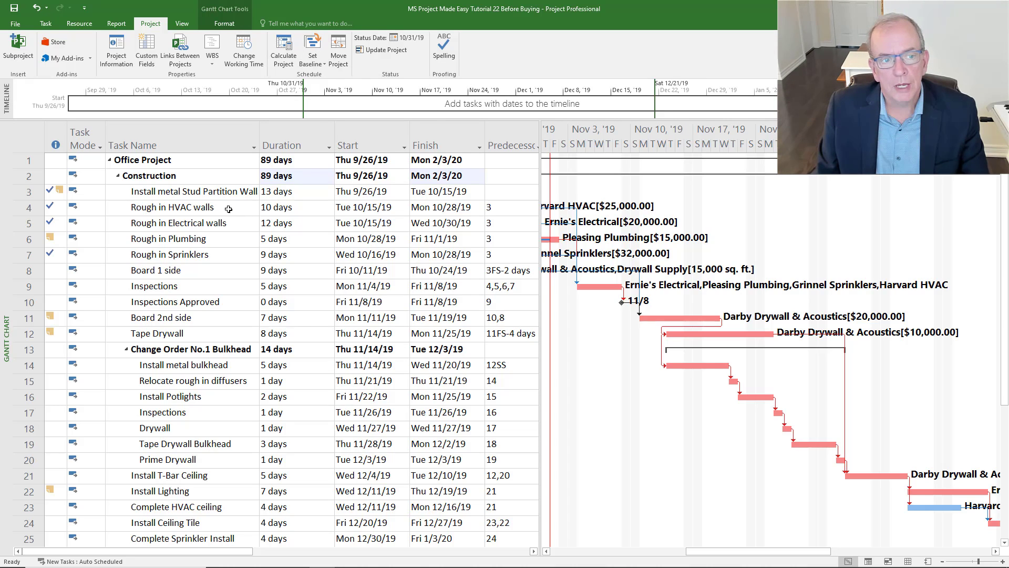
{"action": "left_click", "coordinate": [29, 138]}
{"action": "right_click", "coordinate": [31, 148]}
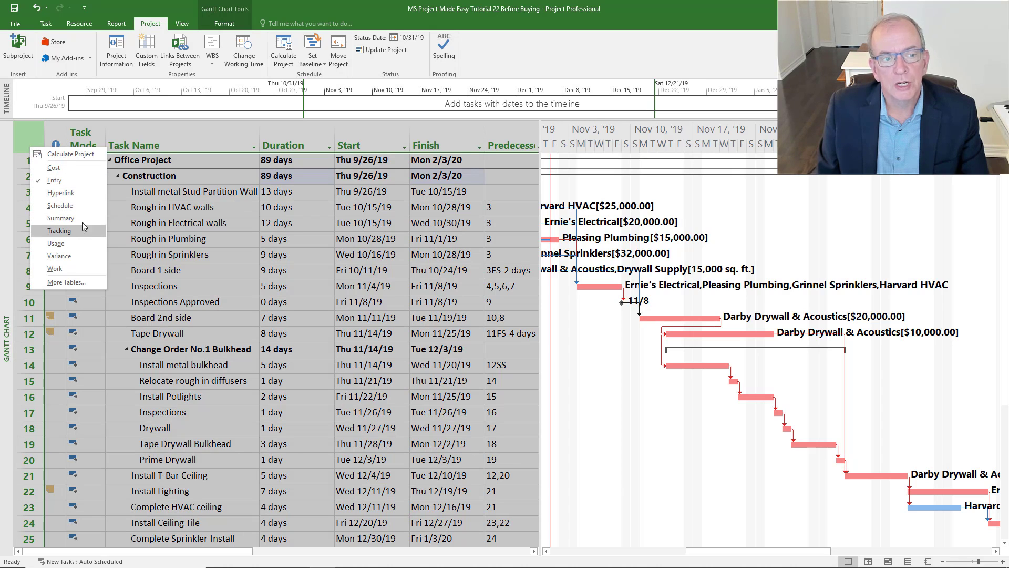
{"action": "left_click", "coordinate": [177, 227]}
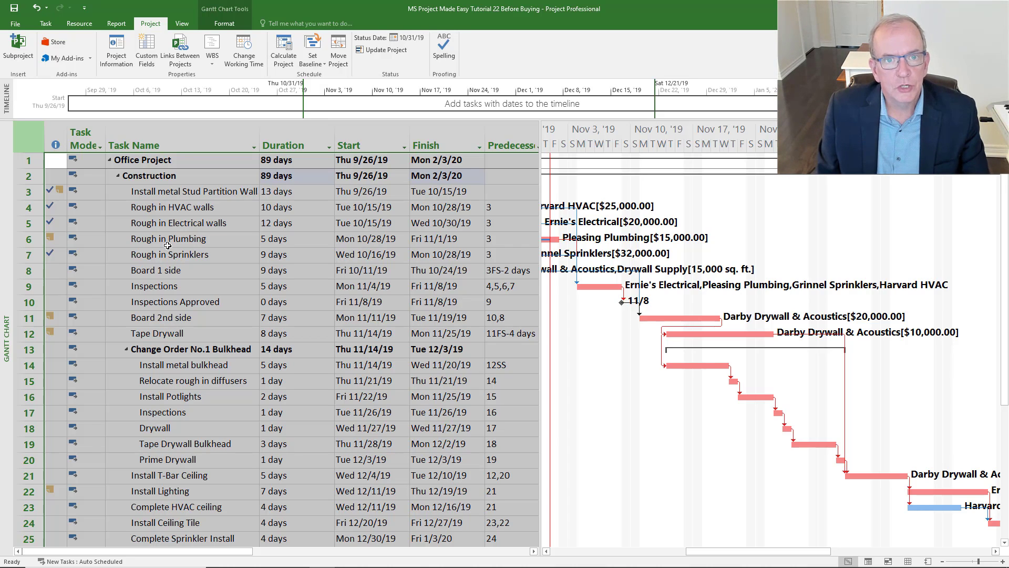
{"action": "left_click", "coordinate": [173, 283]}
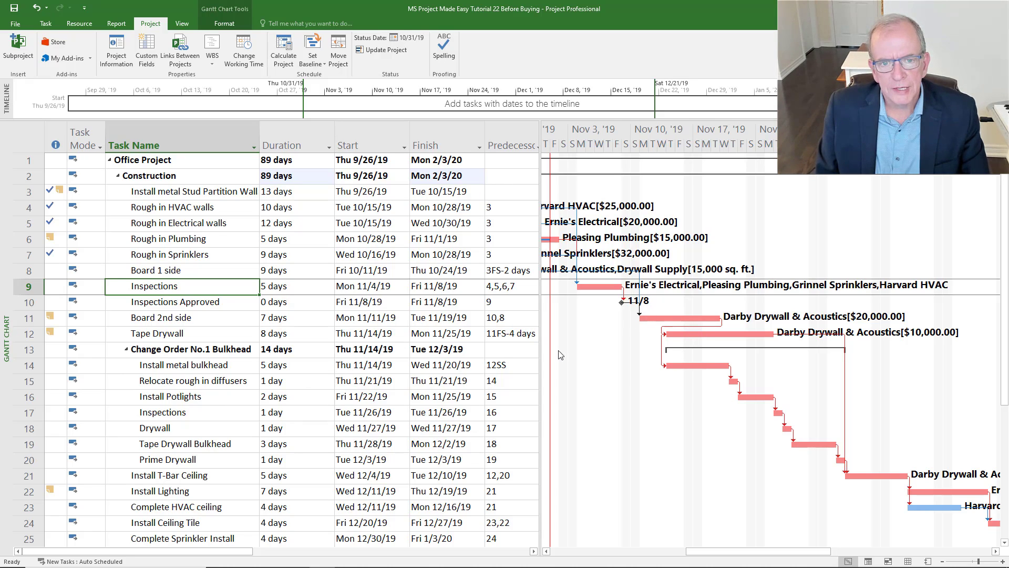
- Switch the task sheet to the Variance table and widen it
{"action": "left_click", "coordinate": [29, 133]}
{"action": "right_click", "coordinate": [32, 130]}
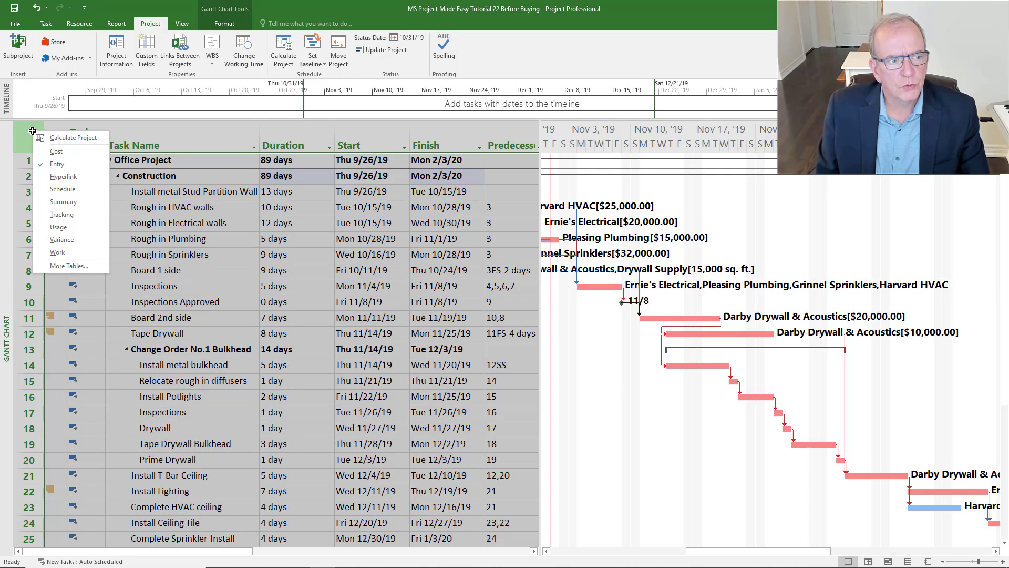
{"action": "left_click", "coordinate": [52, 240]}
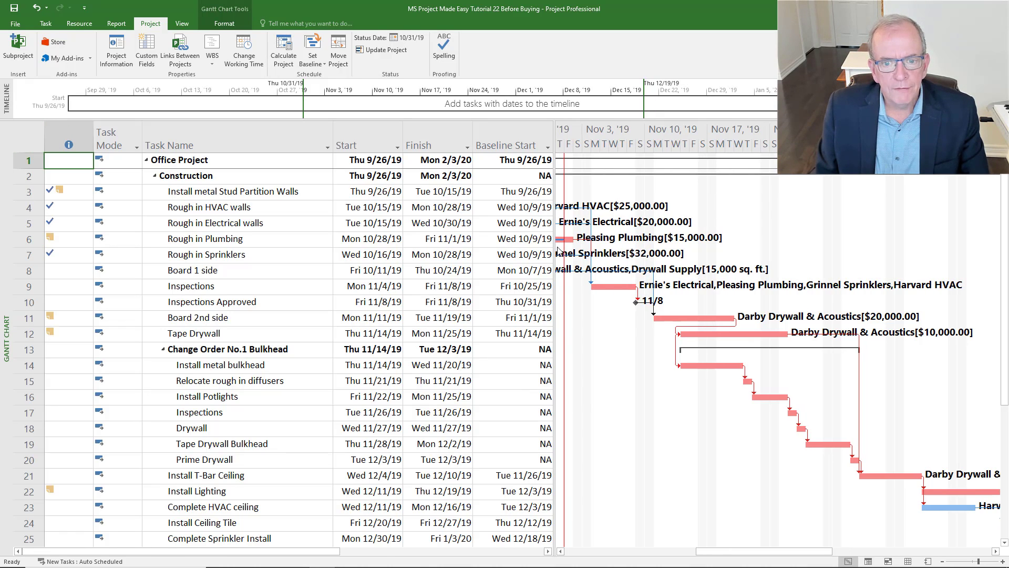
{"action": "left_click_drag", "start_coordinate": [554, 251], "coordinate": [709, 265]}
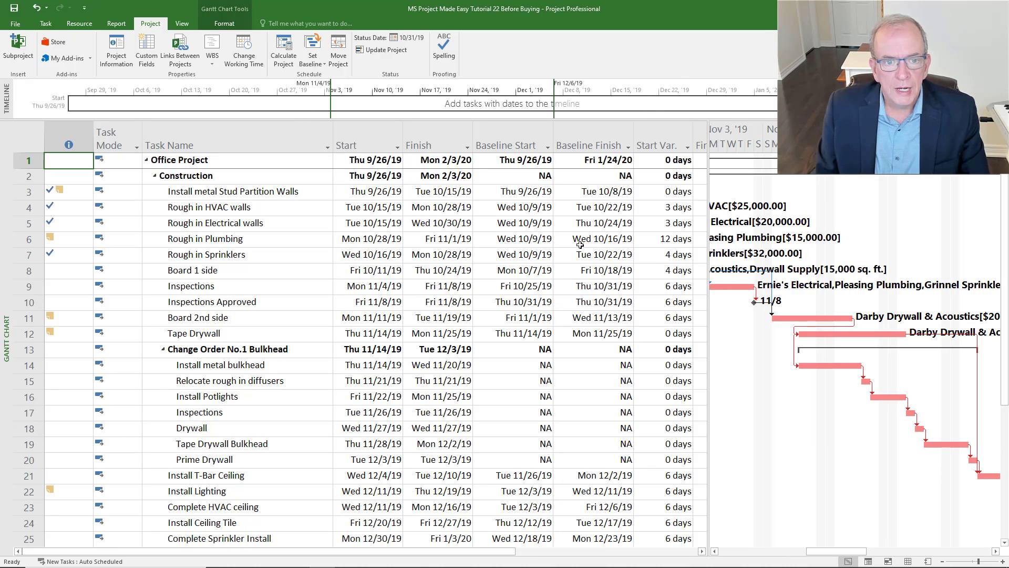
- Widen the table to Finish Var. and compare Start, Baseline Start, Baseline Finish and Finish
{"action": "left_click", "coordinate": [353, 144]}
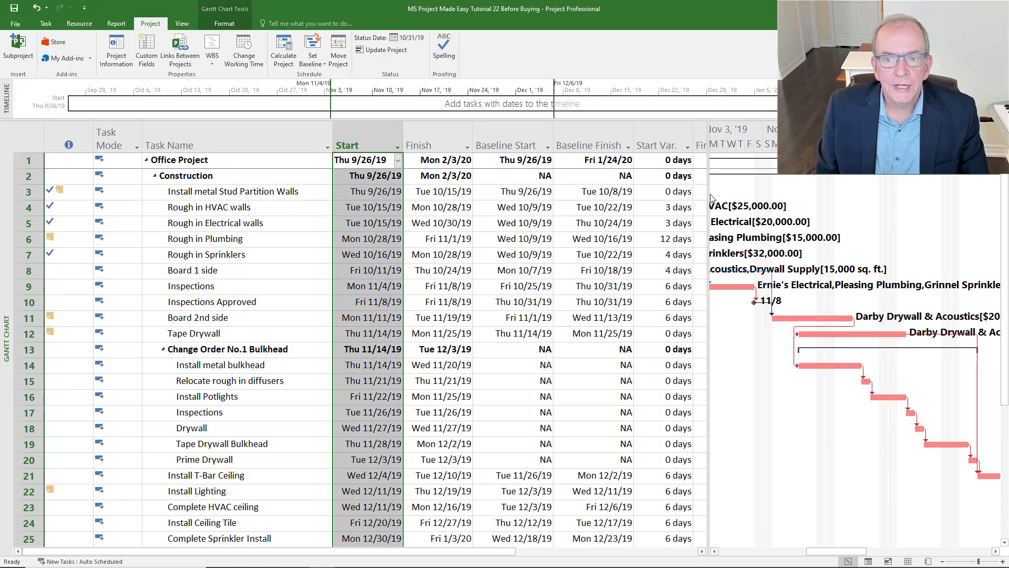
{"action": "left_click_drag", "start_coordinate": [706, 198], "coordinate": [859, 204]}
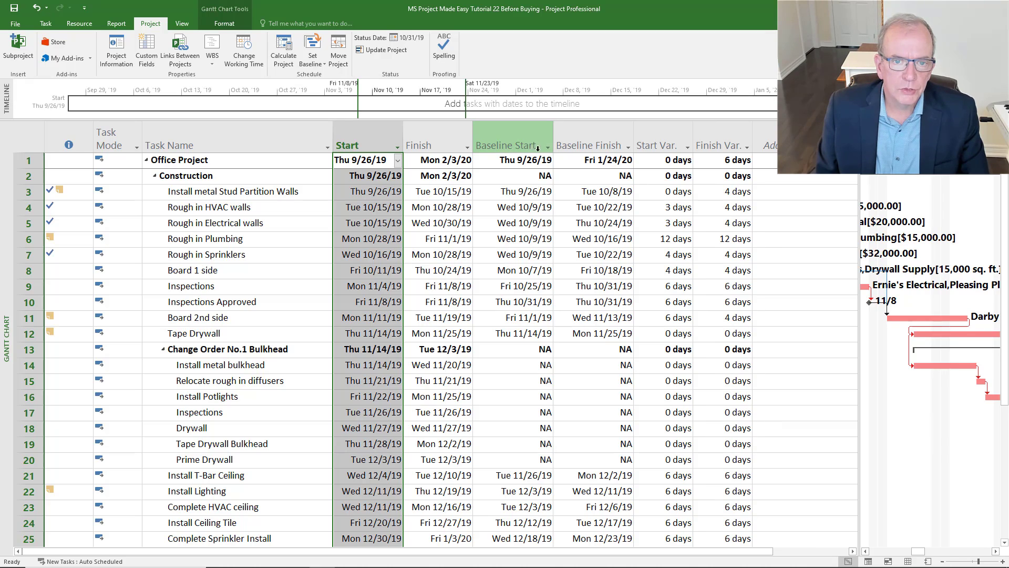
{"action": "left_click", "coordinate": [524, 135]}
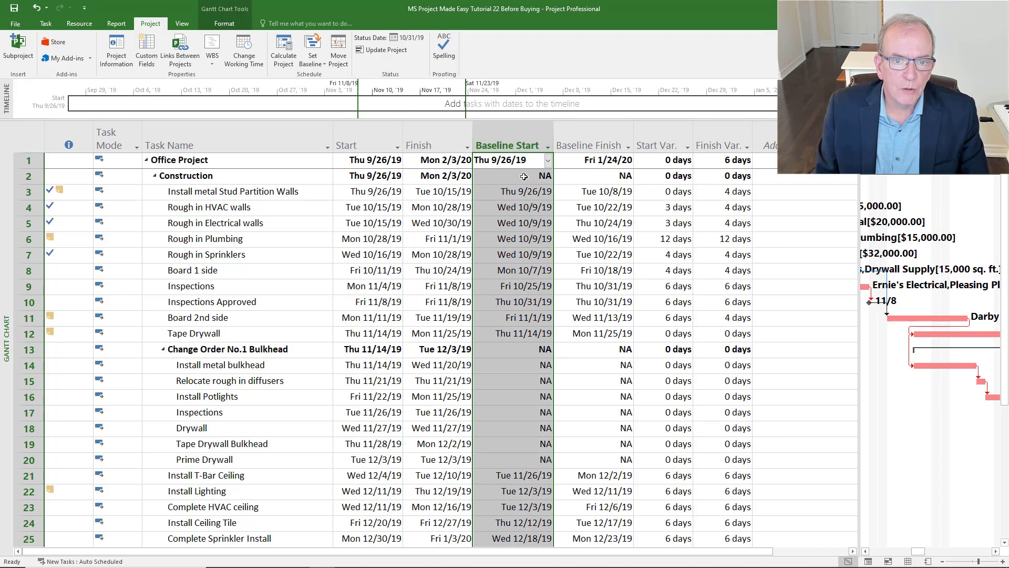
{"action": "left_click", "coordinate": [367, 137]}
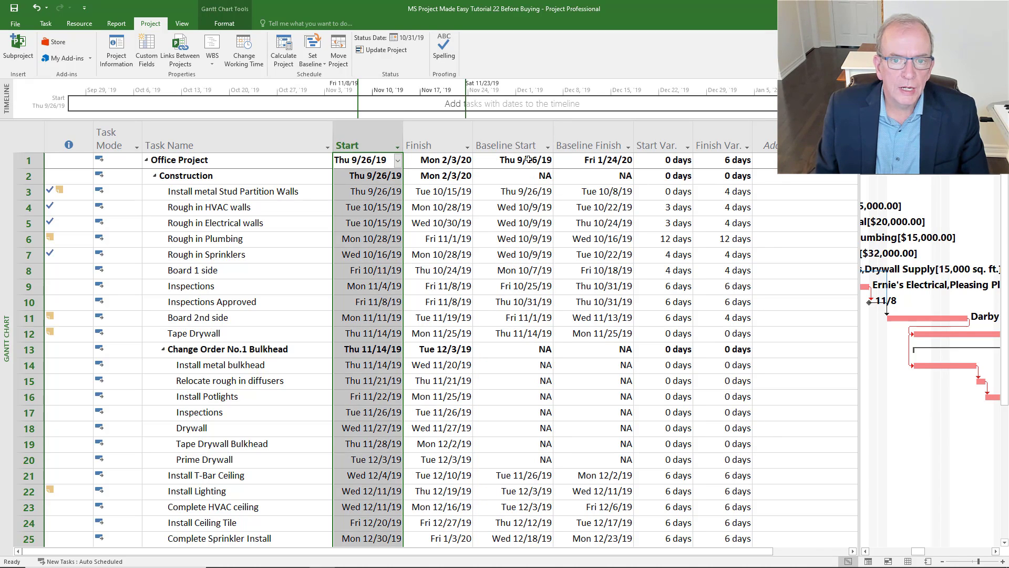
{"action": "left_click", "coordinate": [590, 138]}
{"action": "left_click", "coordinate": [444, 135]}
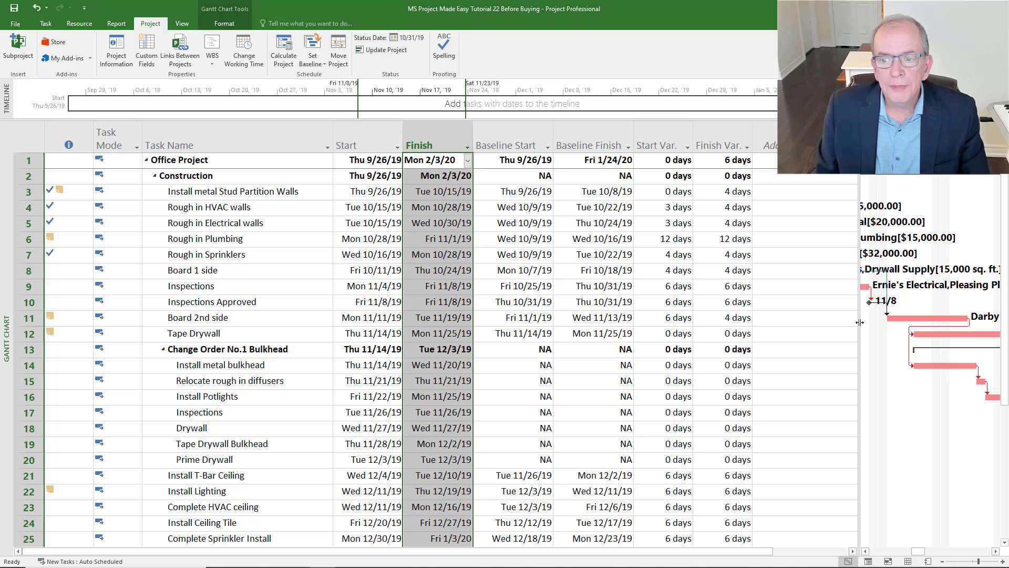
- Narrow the table slightly and scroll the Gantt chart back to earlier dates
{"action": "left_click_drag", "start_coordinate": [860, 322], "coordinate": [766, 322]}
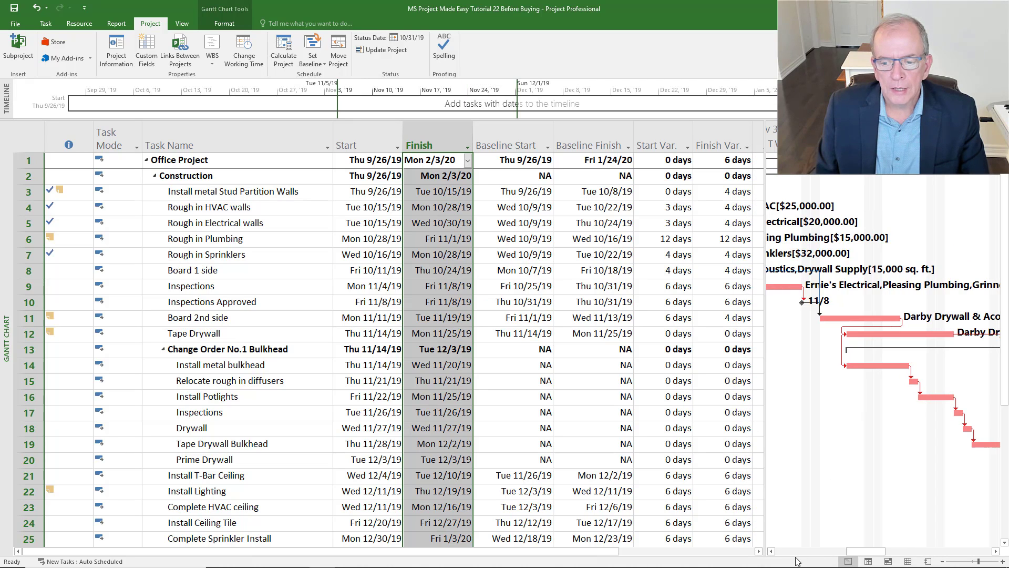
{"action": "left_click", "coordinate": [771, 551]}
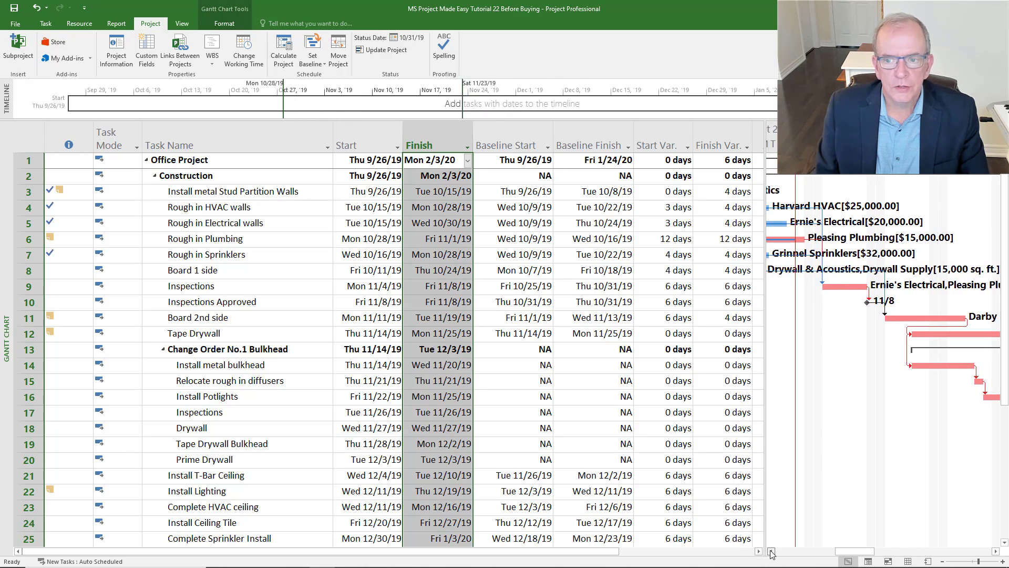
{"action": "left_click_drag", "start_coordinate": [771, 551], "coordinate": [771, 551]}
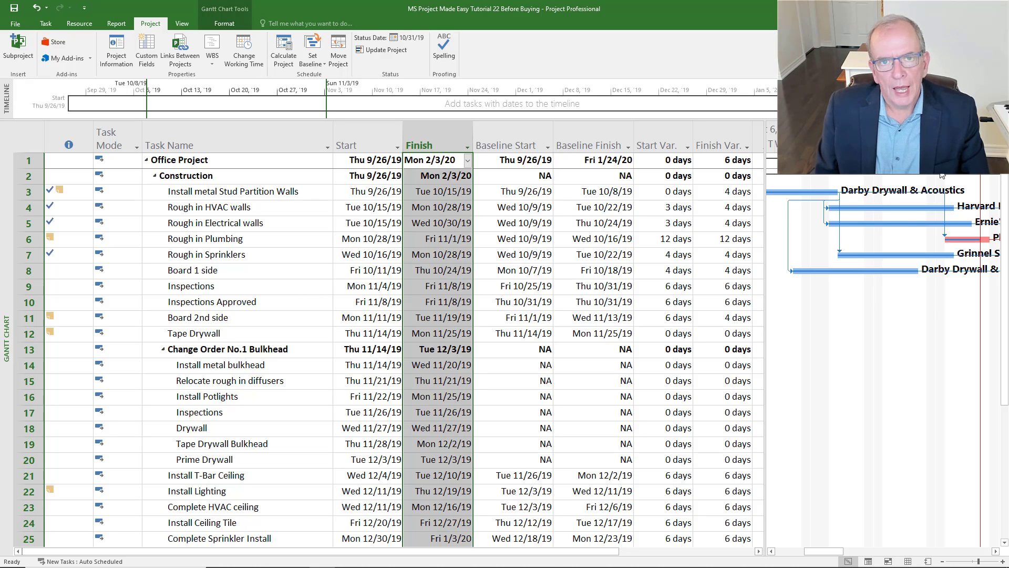
- Switch to the Tracking Gantt view and scroll the chart to review the progress bars
{"action": "right_click", "coordinate": [3, 231]}
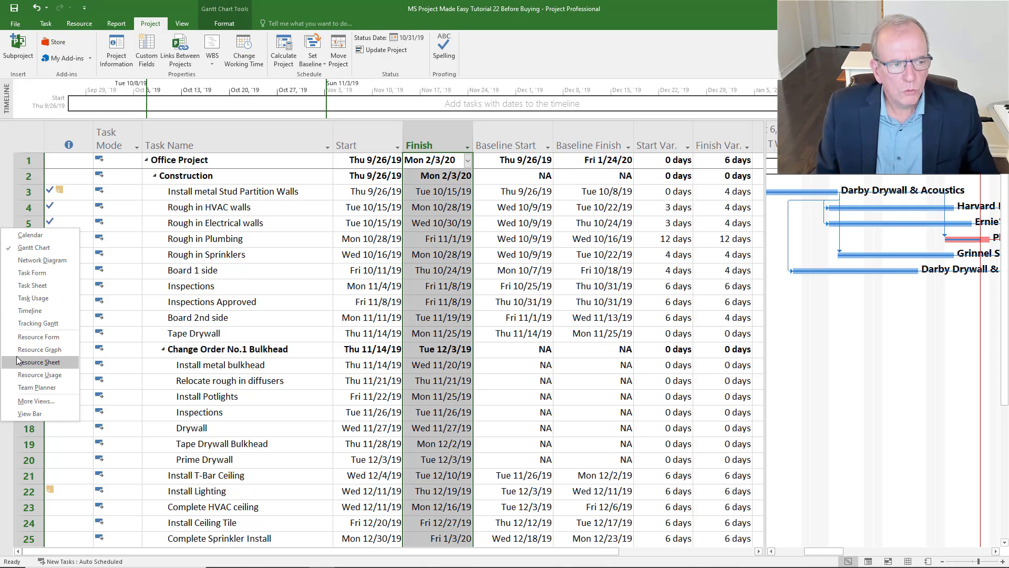
{"action": "left_click", "coordinate": [28, 323]}
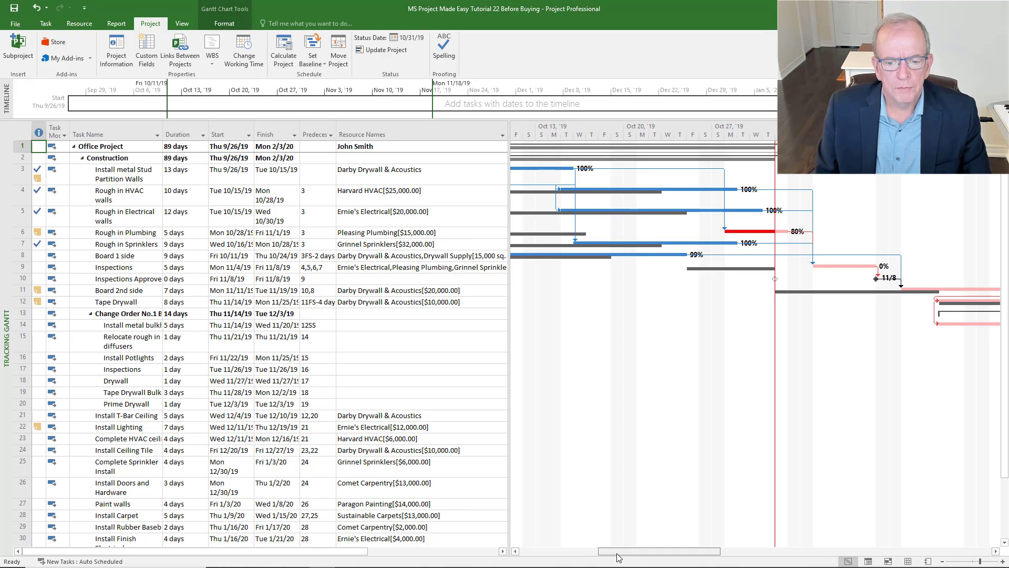
{"action": "left_click_drag", "start_coordinate": [611, 552], "coordinate": [585, 549]}
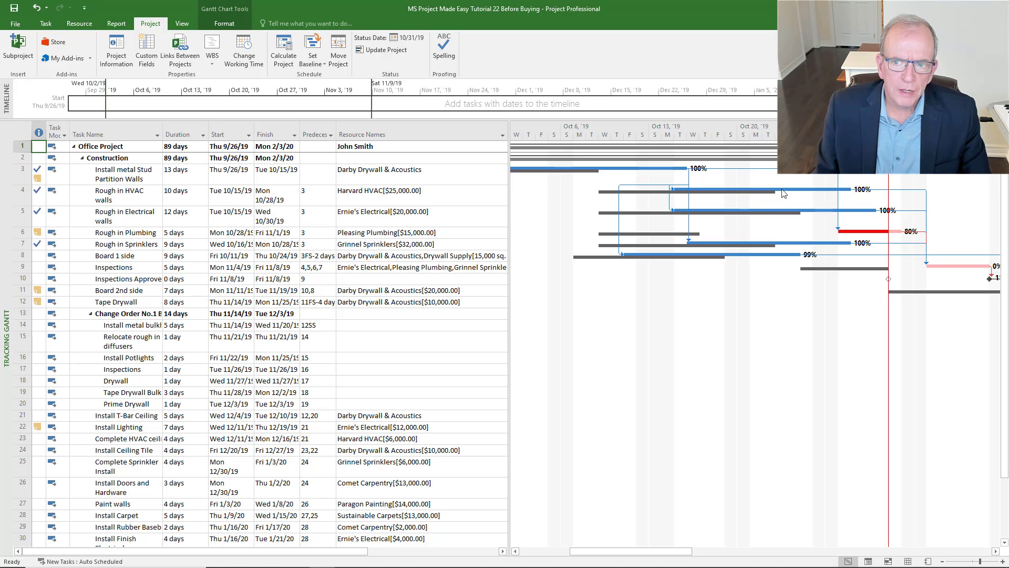
{"action": "mouse_move", "coordinate": [831, 193]}
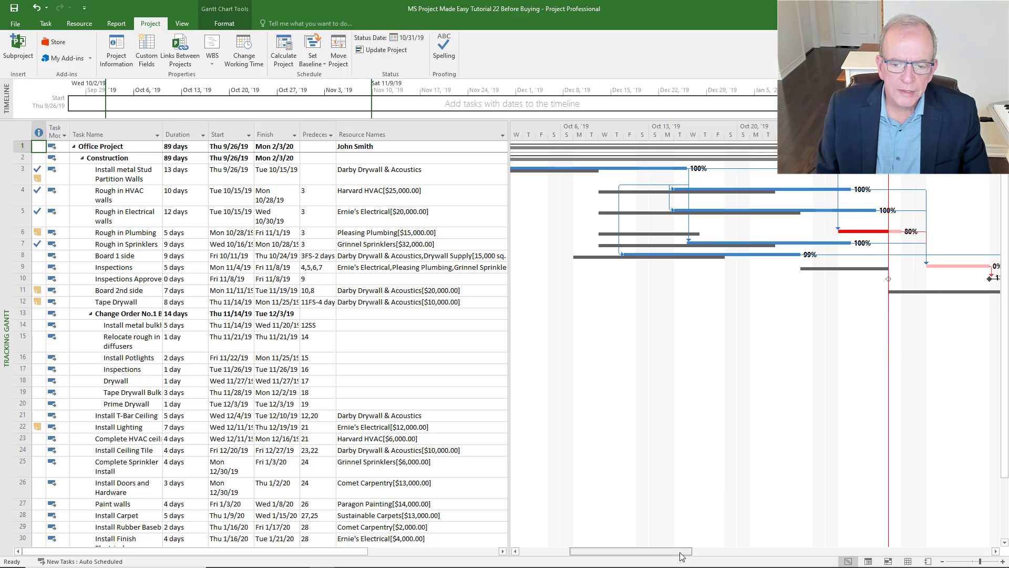
{"action": "left_click_drag", "start_coordinate": [684, 551], "coordinate": [712, 536]}
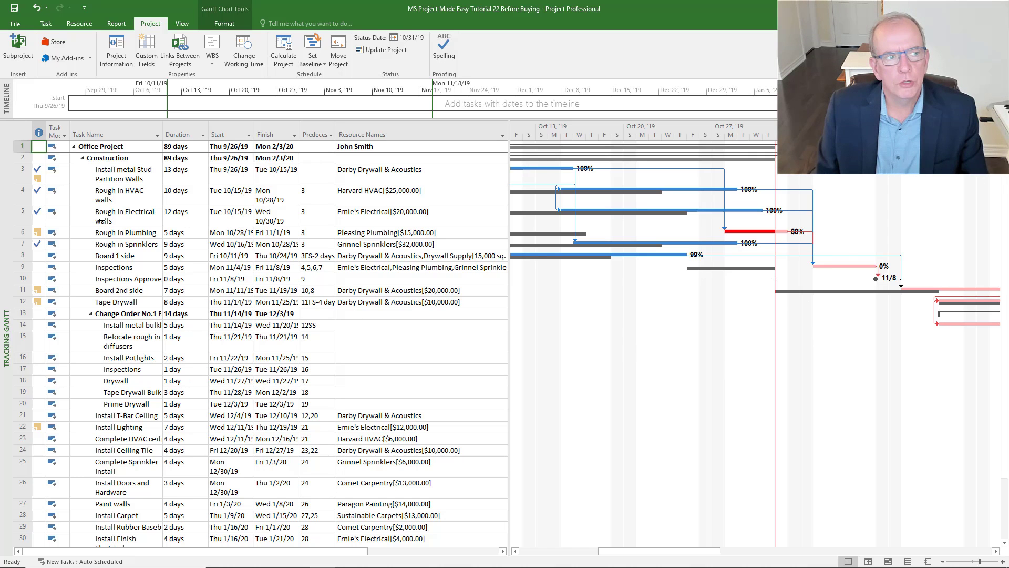
{"action": "left_click", "coordinate": [19, 132]}
- Apply the Variance table and inspect the Change Order No.1 Bulkhead tasks' NA baseline dates
{"action": "right_click", "coordinate": [19, 132]}
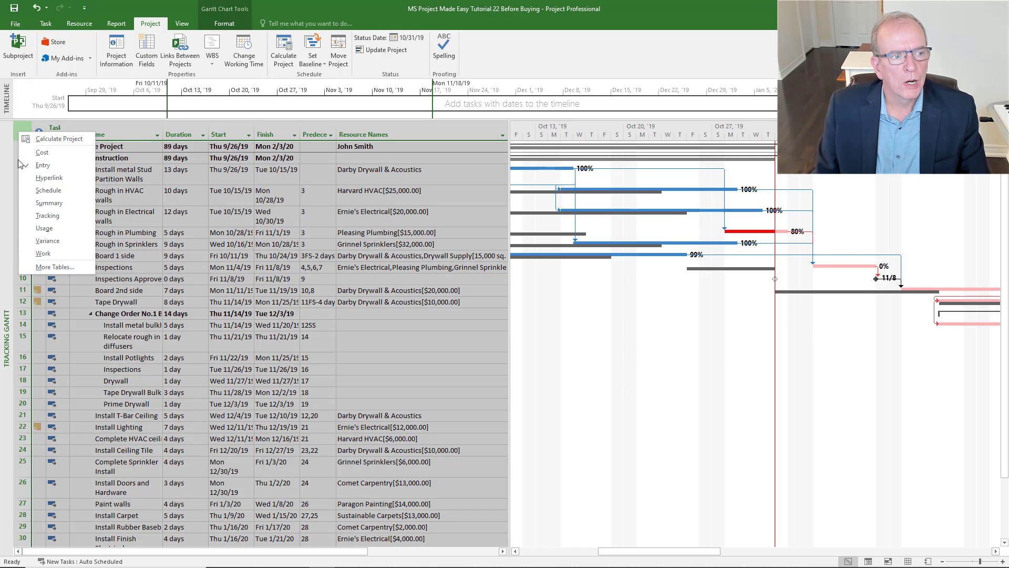
{"action": "left_click", "coordinate": [28, 243]}
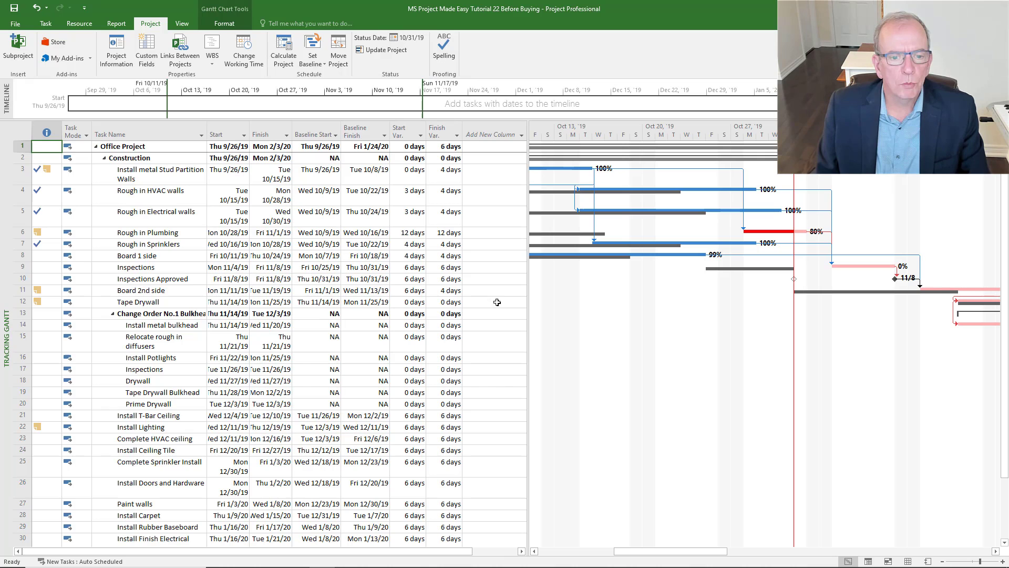
{"action": "scroll", "coordinate": [439, 369], "scroll_direction": "down", "scroll_amount": 1}
{"action": "scroll", "coordinate": [456, 363], "scroll_direction": "down", "scroll_amount": 2}
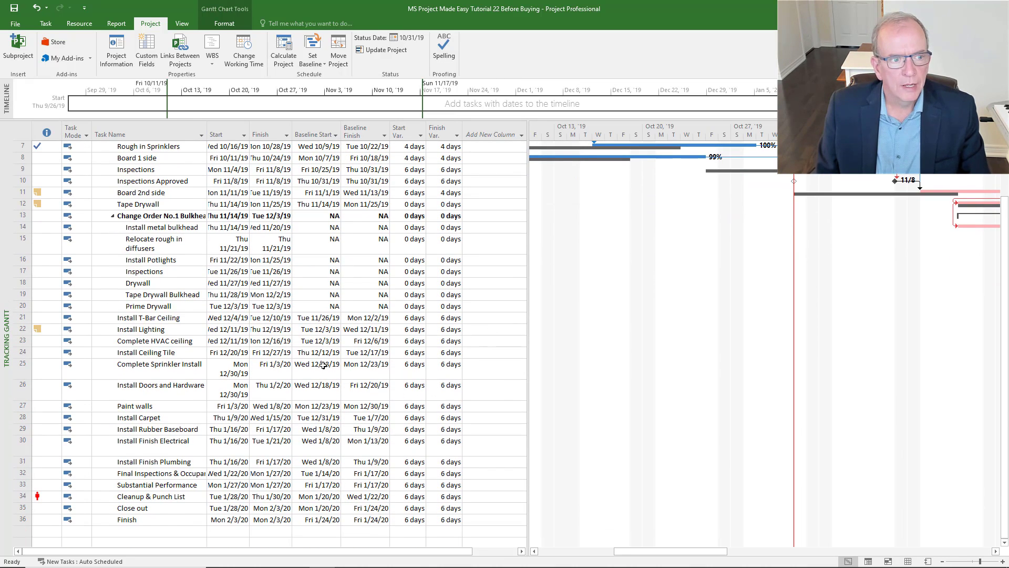
{"action": "scroll", "coordinate": [201, 299], "scroll_direction": "up", "scroll_amount": 2}
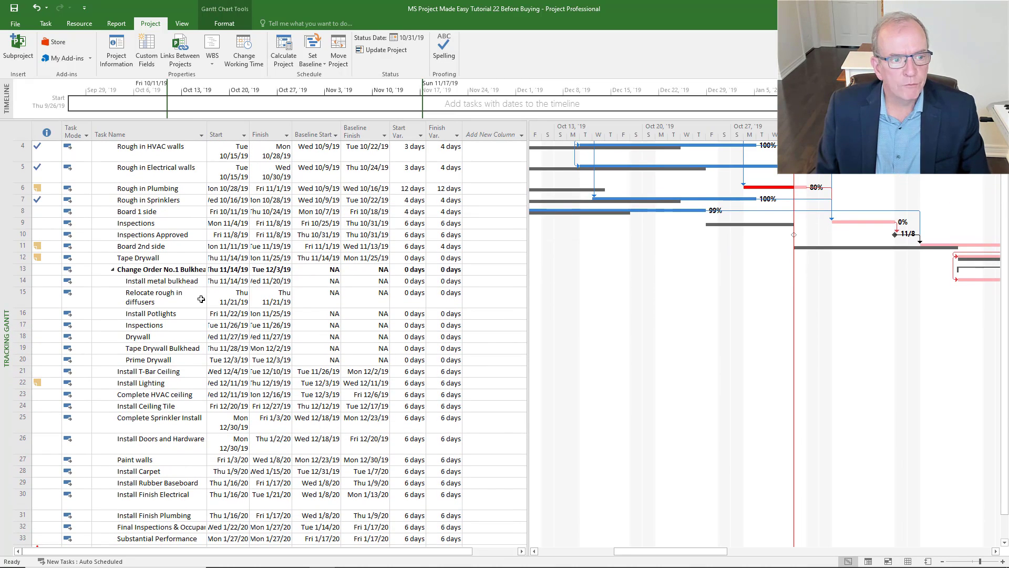
{"action": "left_click", "coordinate": [26, 269]}
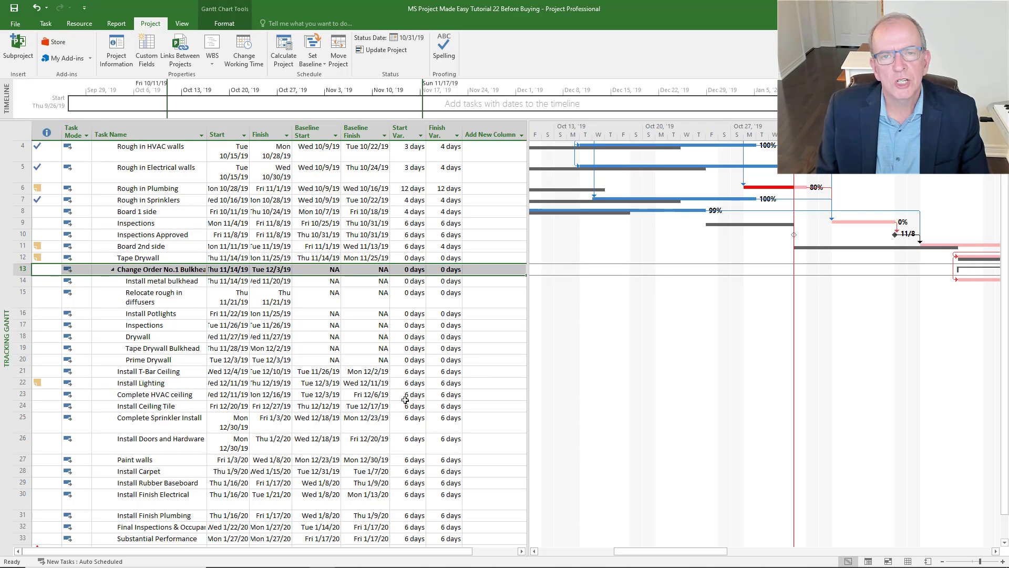
{"action": "left_click", "coordinate": [18, 132]}
- Apply the Cost table and select the Office Project's $2,880.00 cost variance
{"action": "right_click", "coordinate": [18, 132]}
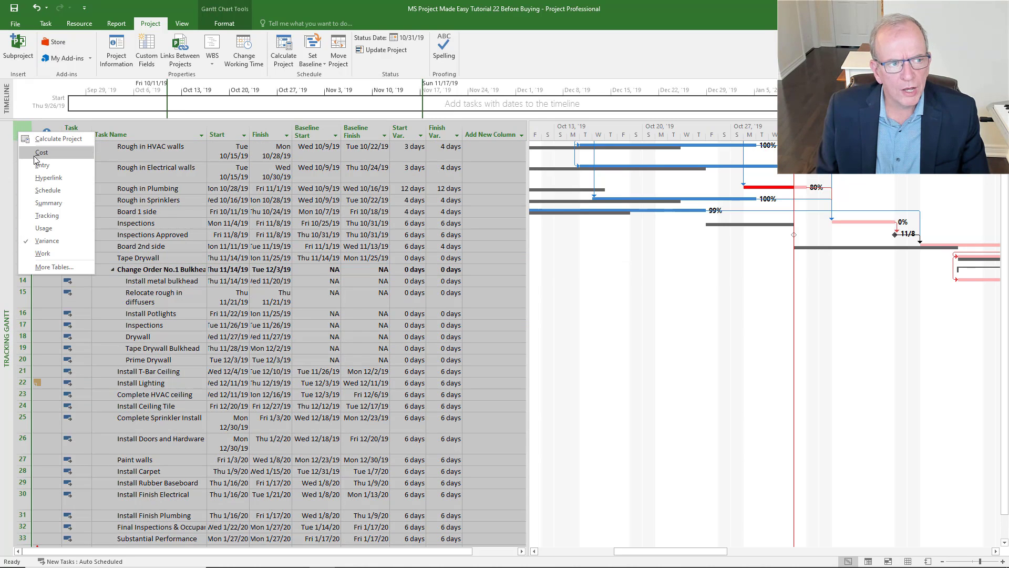
{"action": "left_click", "coordinate": [36, 153]}
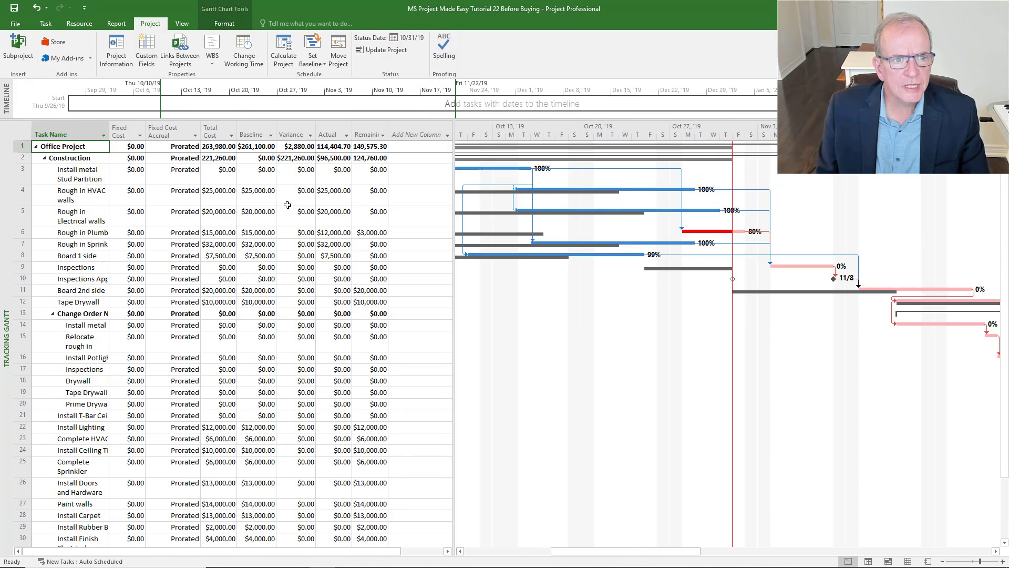
{"action": "left_click", "coordinate": [309, 146]}
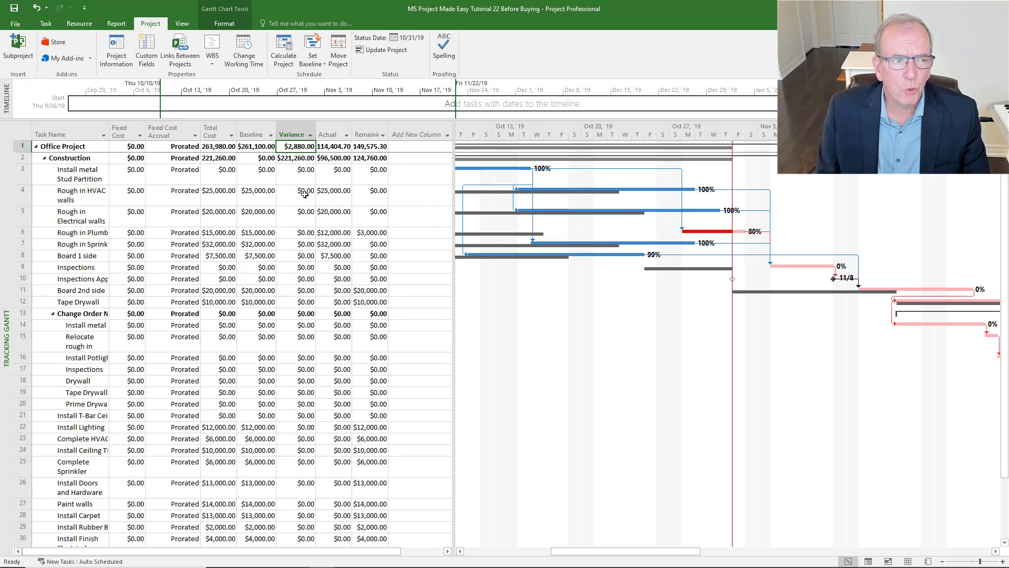
{"action": "right_click", "coordinate": [6, 277]}
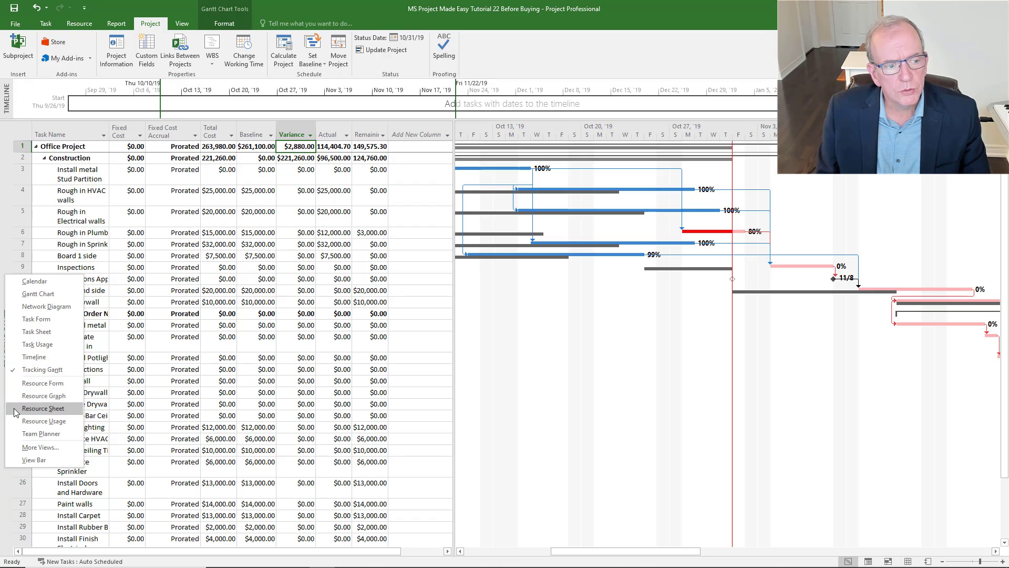
- Check resource costs in the Resource Sheet's Cost table, including the $2,880.00 variance, then return to Gantt Chart
{"action": "left_click", "coordinate": [43, 408]}
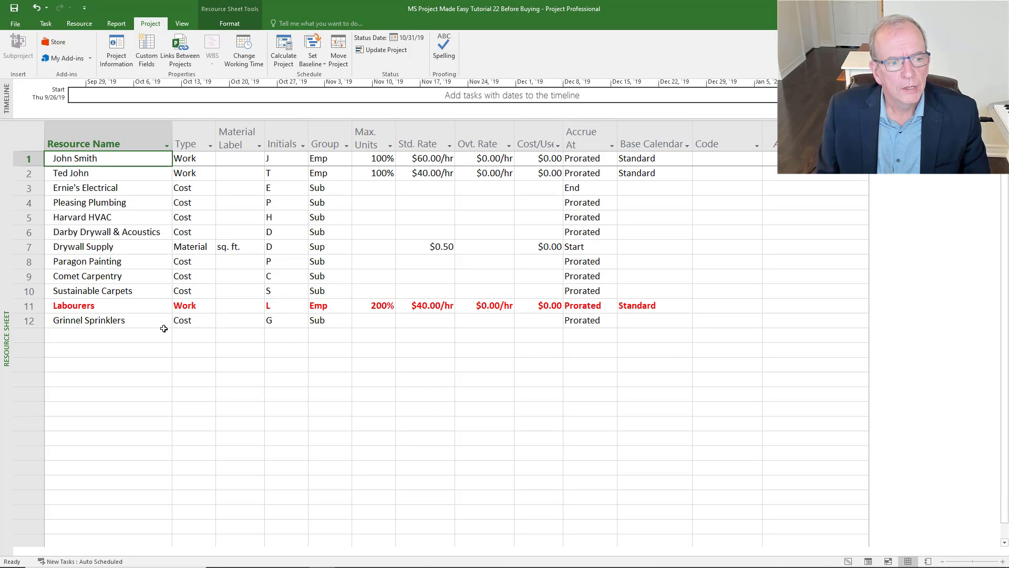
{"action": "left_click", "coordinate": [375, 310]}
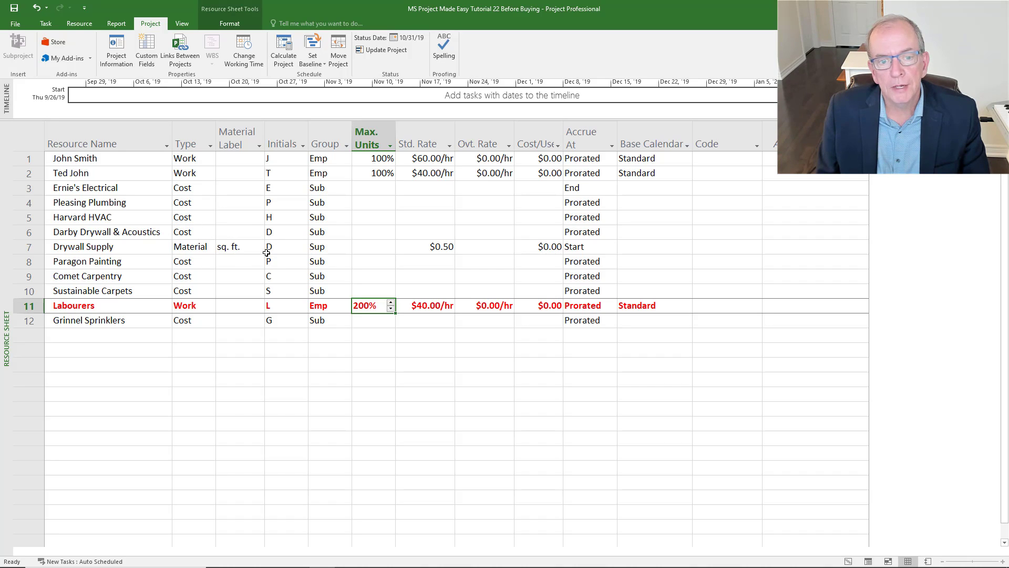
{"action": "left_click", "coordinate": [24, 134]}
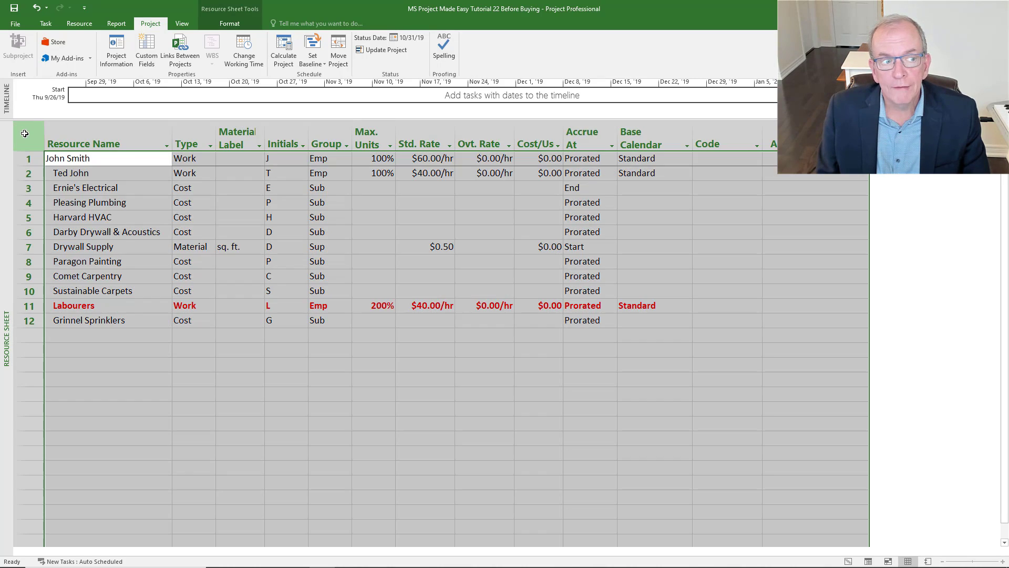
{"action": "right_click", "coordinate": [25, 134]}
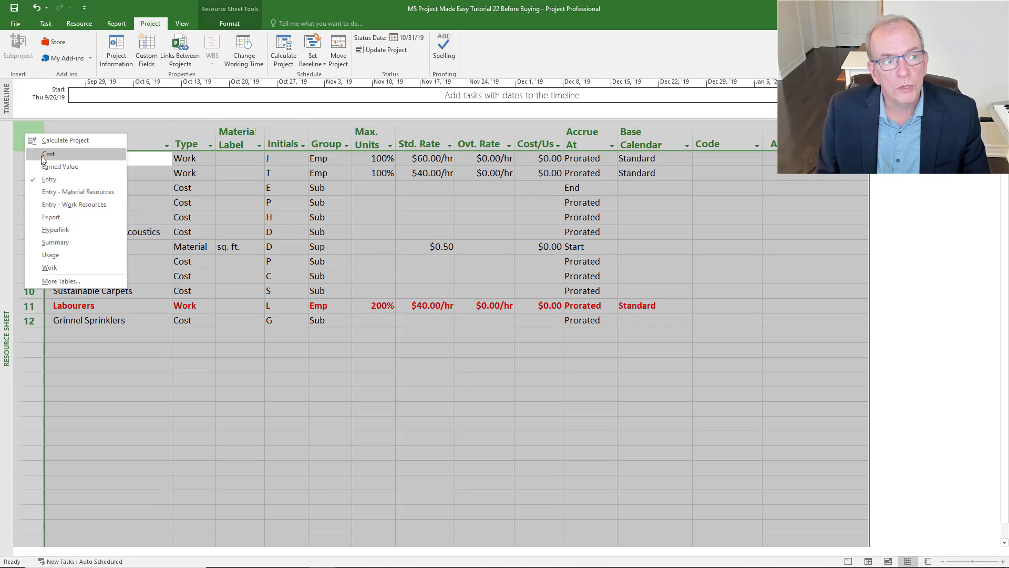
{"action": "left_click", "coordinate": [42, 156]}
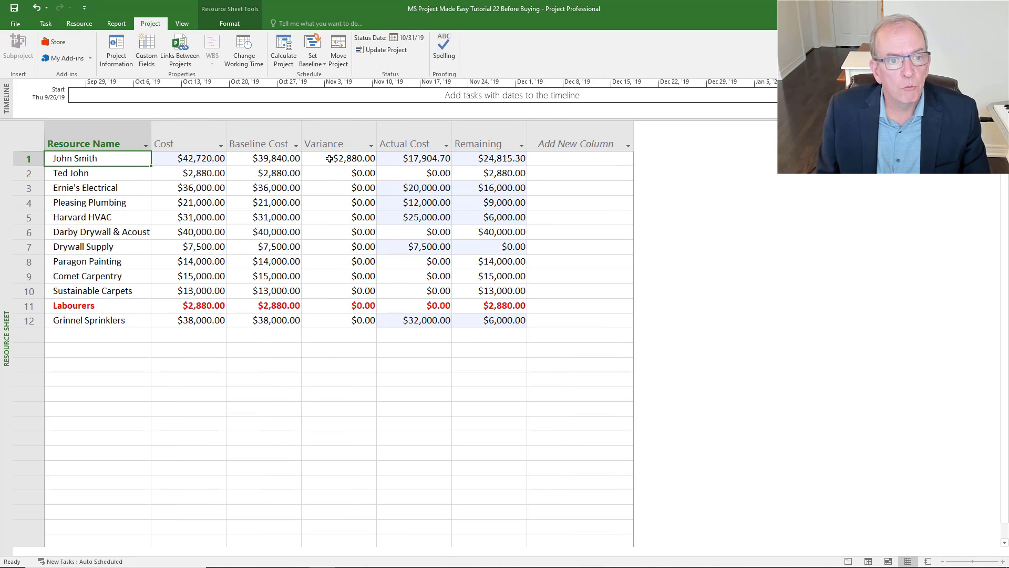
{"action": "left_click", "coordinate": [330, 159]}
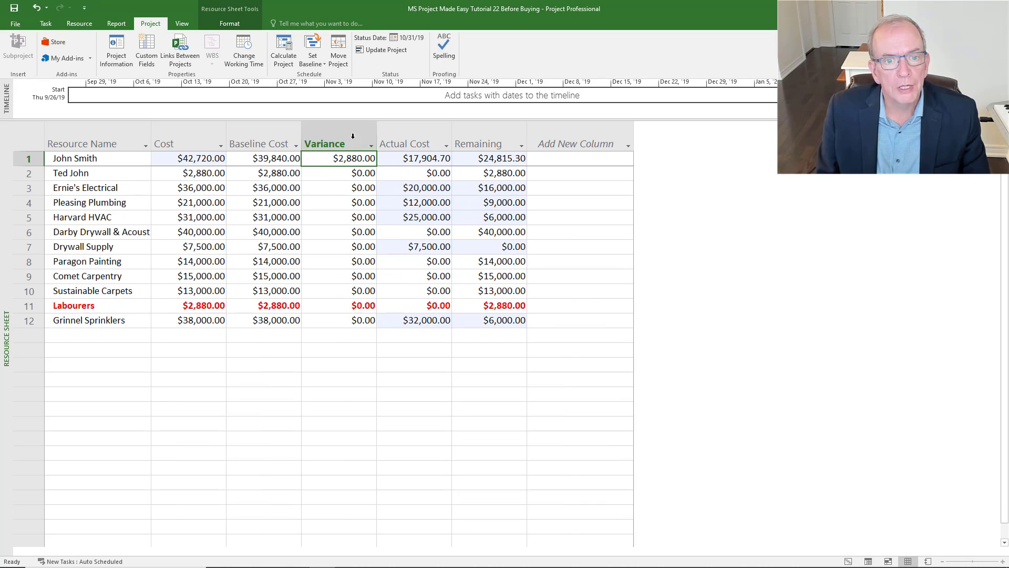
{"action": "right_click", "coordinate": [4, 268]}
{"action": "left_click", "coordinate": [21, 276]}
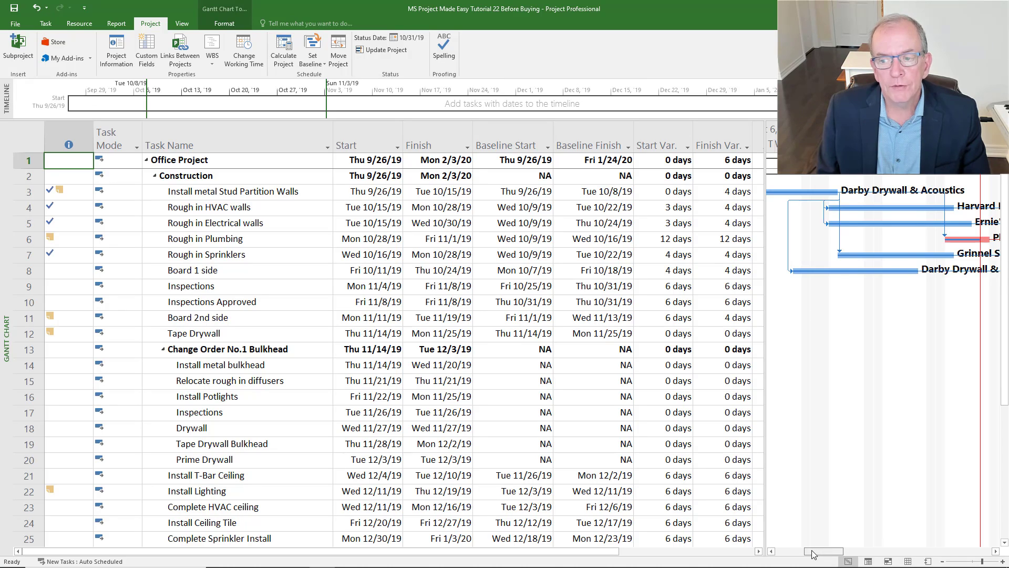
- Apply the Using Resource filter for Darby Drywall & Acoustics
{"action": "left_click_drag", "start_coordinate": [826, 551], "coordinate": [859, 548]}
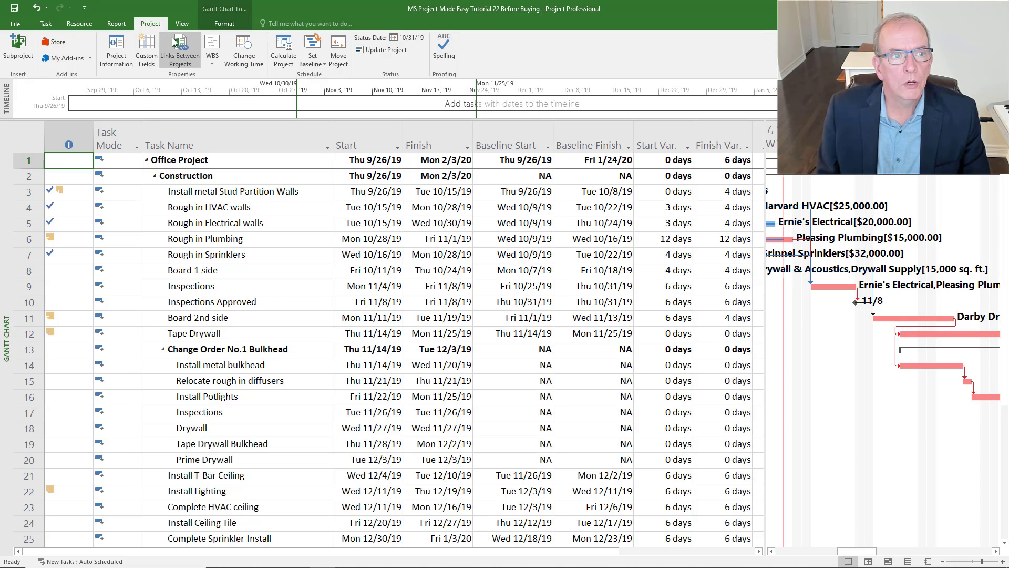
{"action": "left_click", "coordinate": [182, 24]}
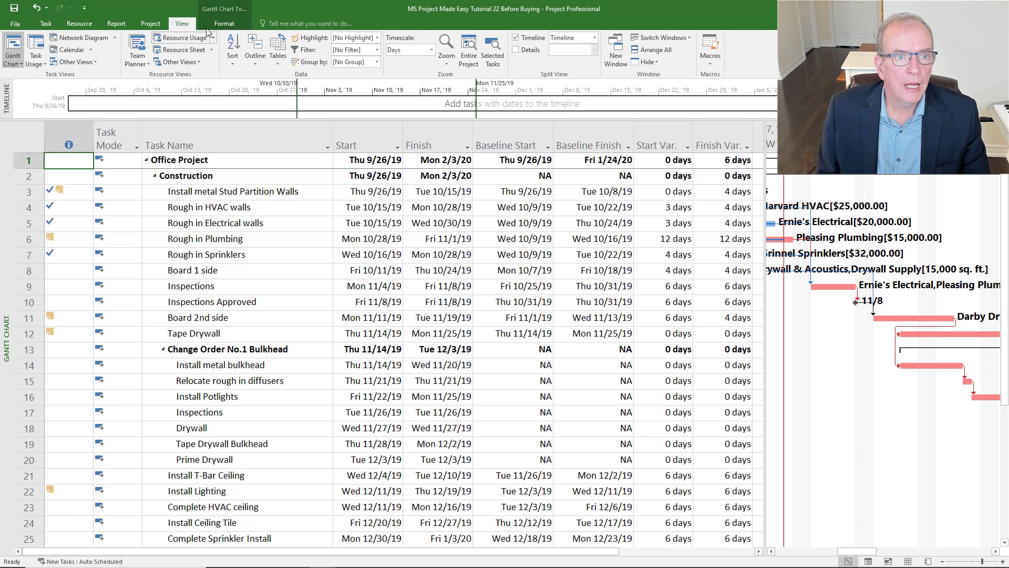
{"action": "left_click", "coordinate": [378, 50]}
{"action": "left_click", "coordinate": [343, 184]}
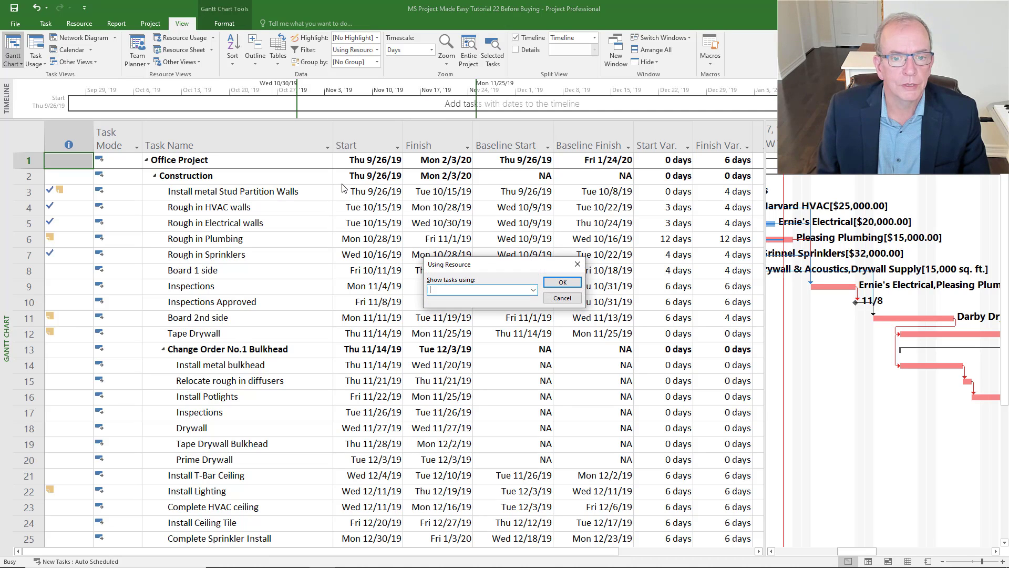
{"action": "left_click", "coordinate": [534, 290]}
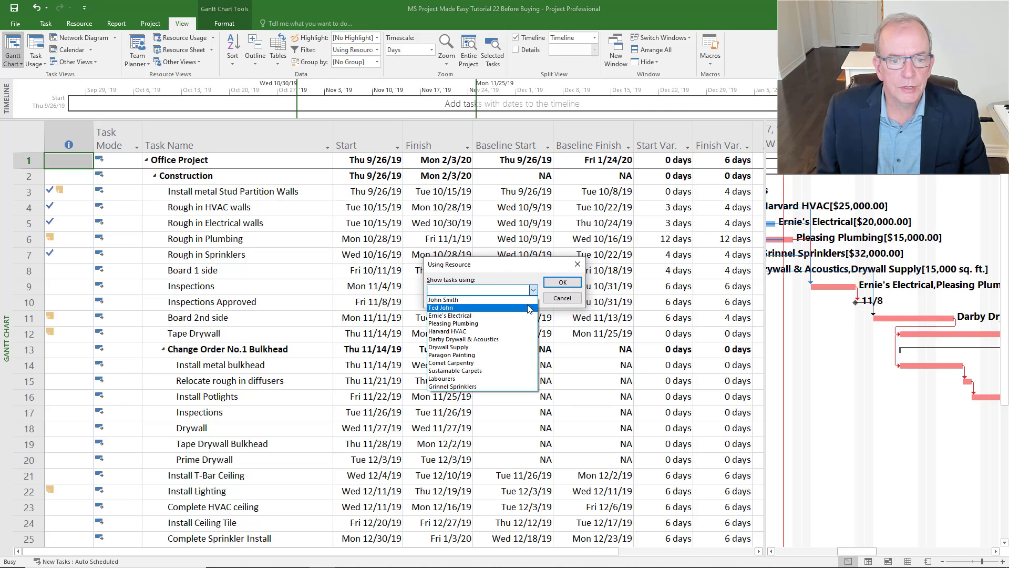
{"action": "left_click", "coordinate": [506, 340]}
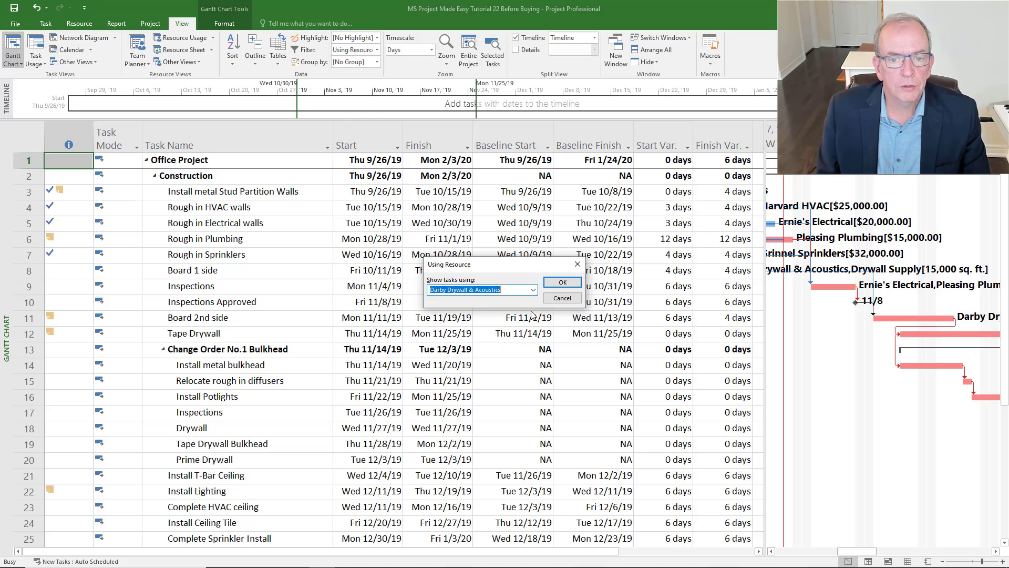
{"action": "left_click", "coordinate": [562, 282]}
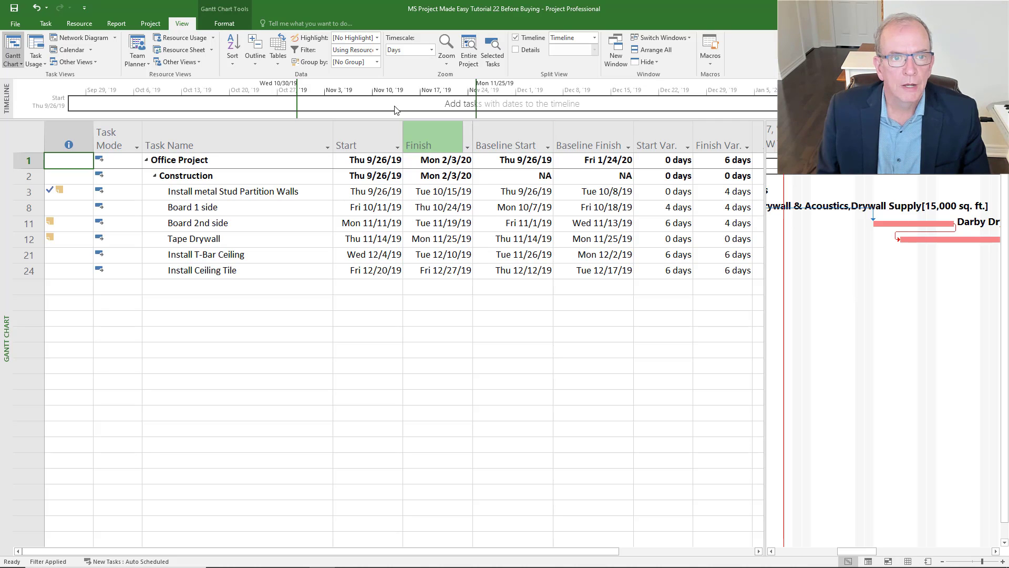
- Set the task filter back to [No Filter]
{"action": "left_click", "coordinate": [377, 49]}
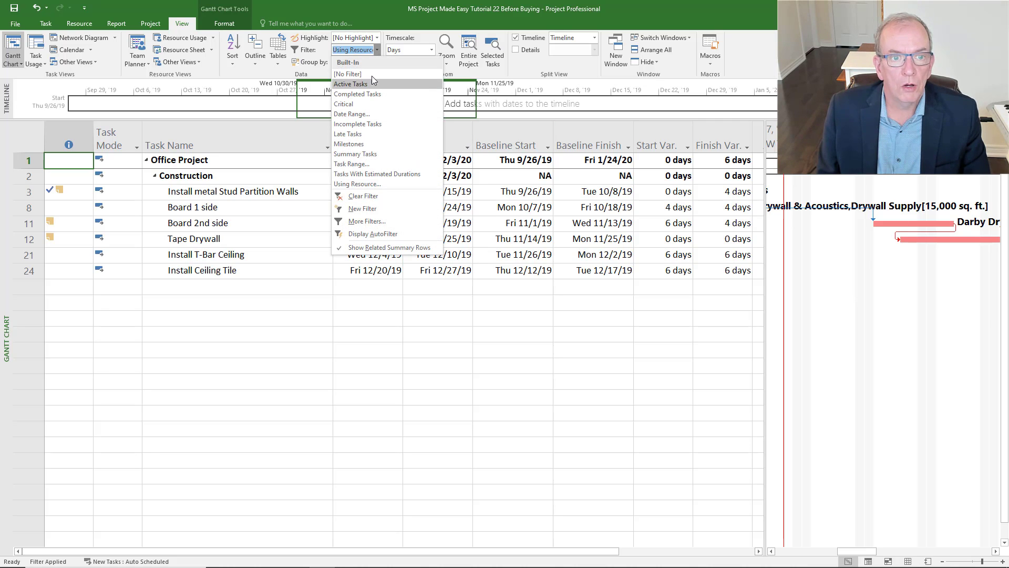
{"action": "left_click", "coordinate": [372, 73]}
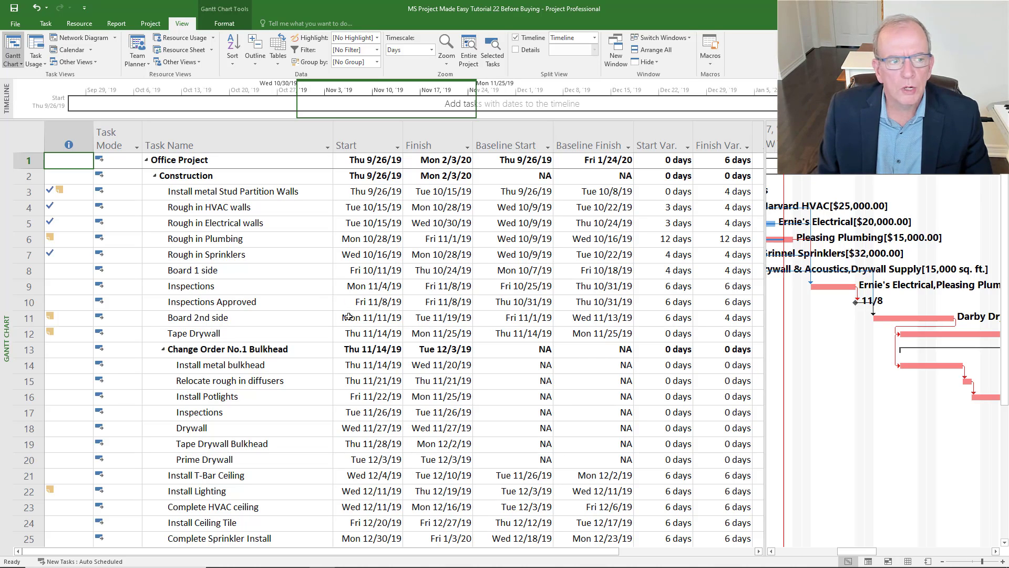
- Switch to the Tracking Gantt view and apply the Variance table to the task sheet
{"action": "right_click", "coordinate": [5, 199]}
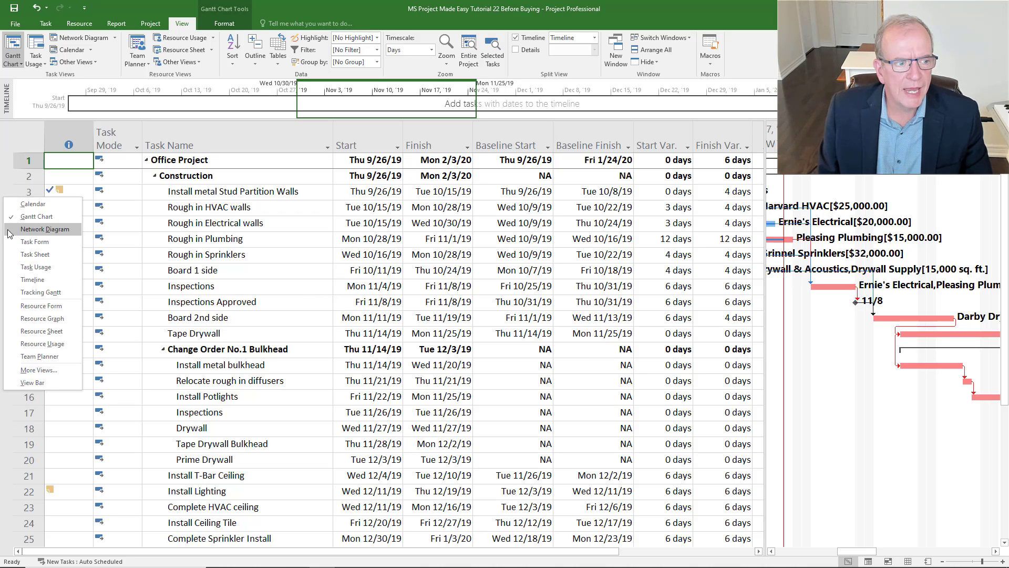
{"action": "left_click", "coordinate": [23, 298]}
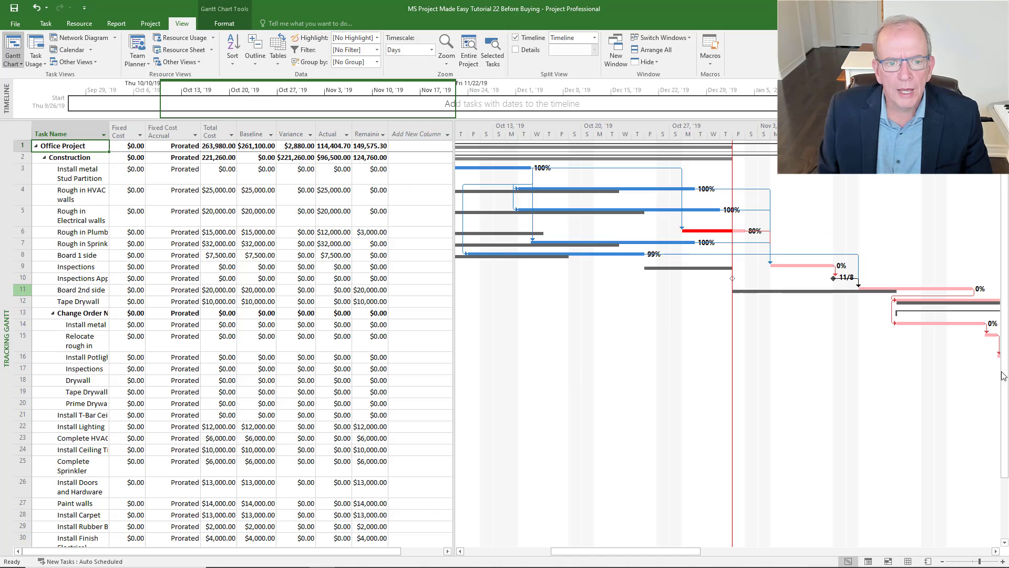
{"action": "left_click", "coordinate": [14, 128]}
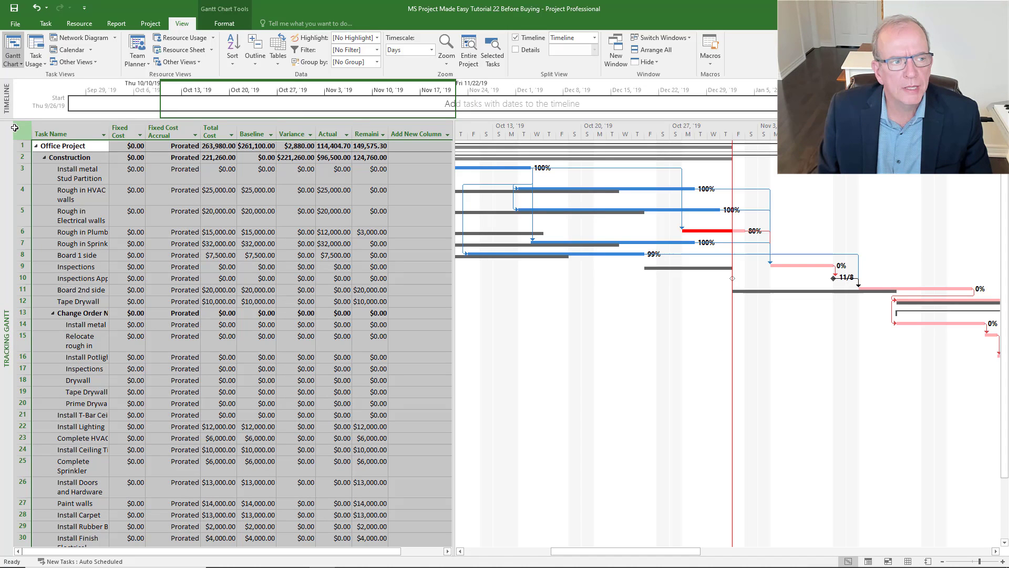
{"action": "right_click", "coordinate": [14, 128]}
{"action": "left_click", "coordinate": [47, 238]}
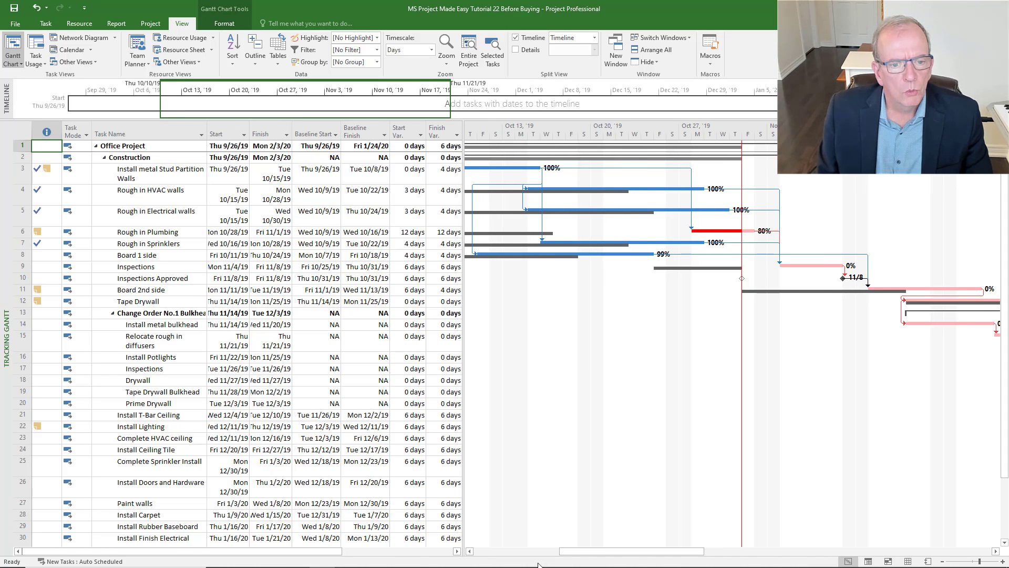
{"action": "scroll", "coordinate": [450, 455], "scroll_direction": "down", "scroll_amount": 2}
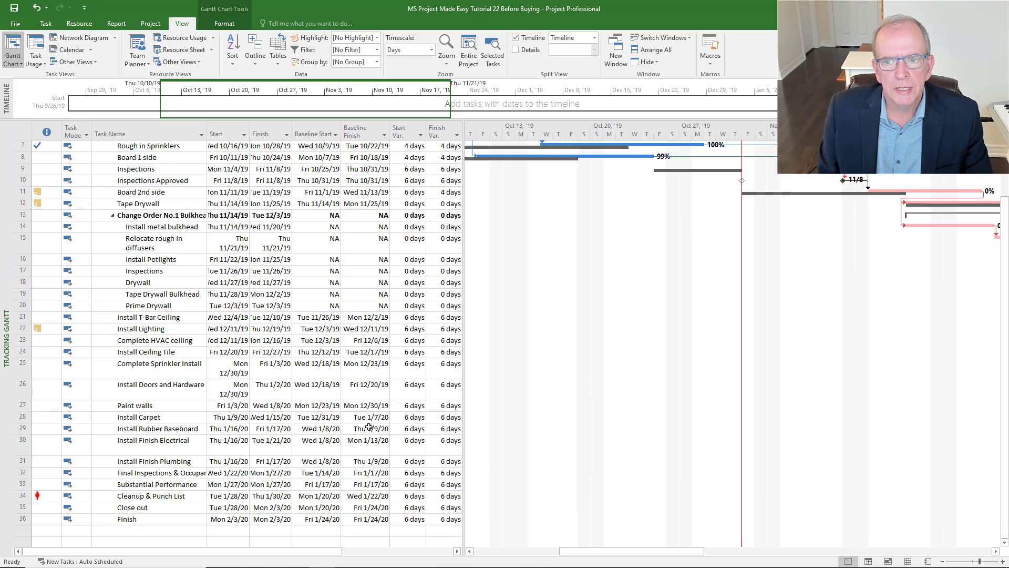
{"action": "scroll", "coordinate": [481, 440], "scroll_direction": "up", "scroll_amount": 2}
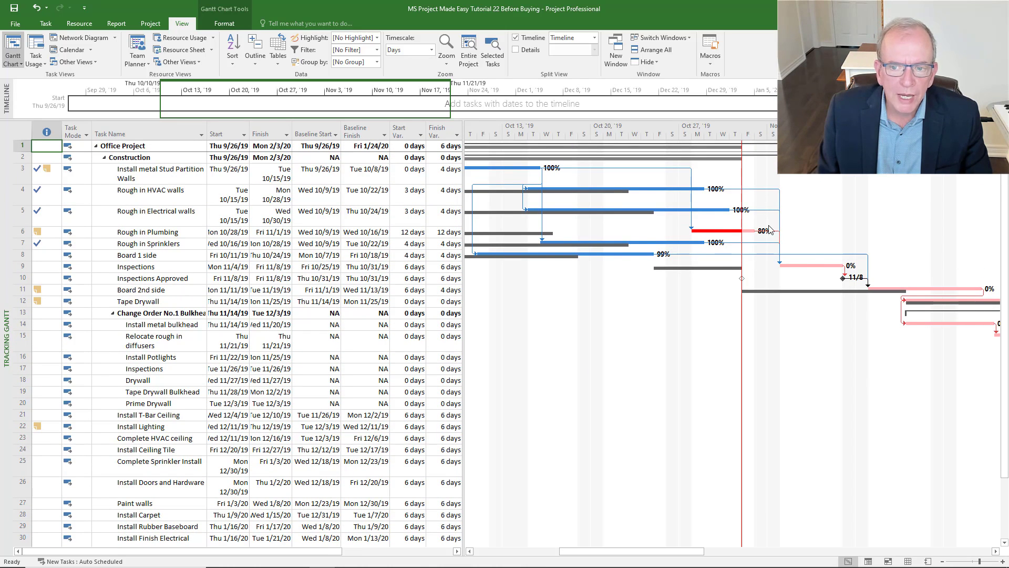
{"action": "mouse_move", "coordinate": [861, 562]}
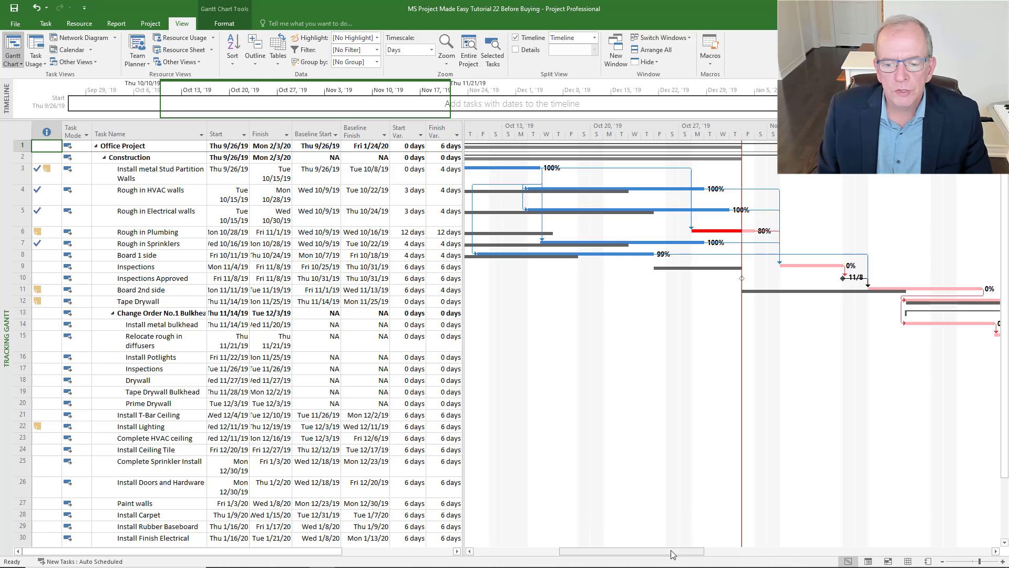
{"action": "left_click_drag", "start_coordinate": [672, 553], "coordinate": [788, 551]}
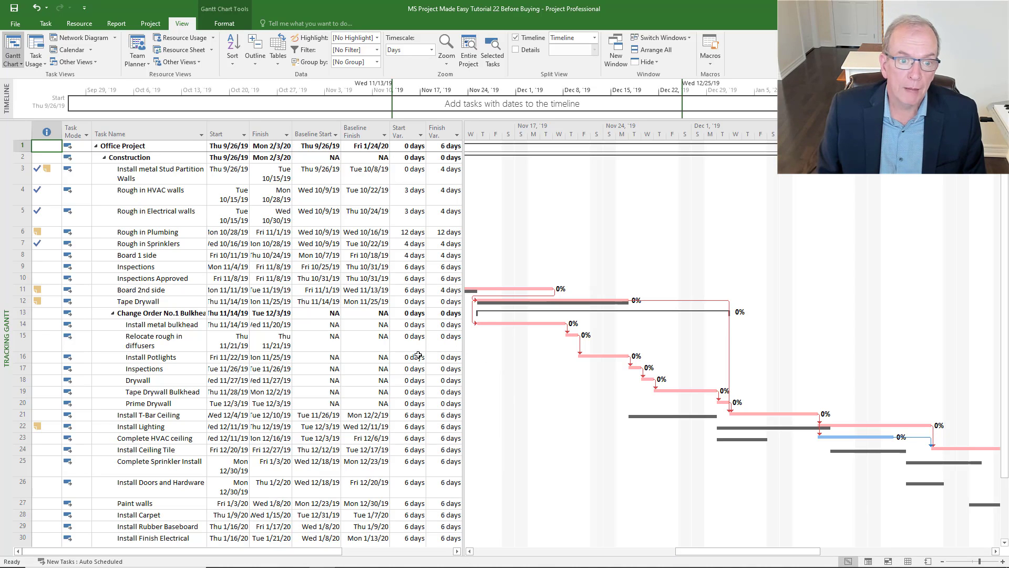
{"action": "left_click", "coordinate": [196, 244]}
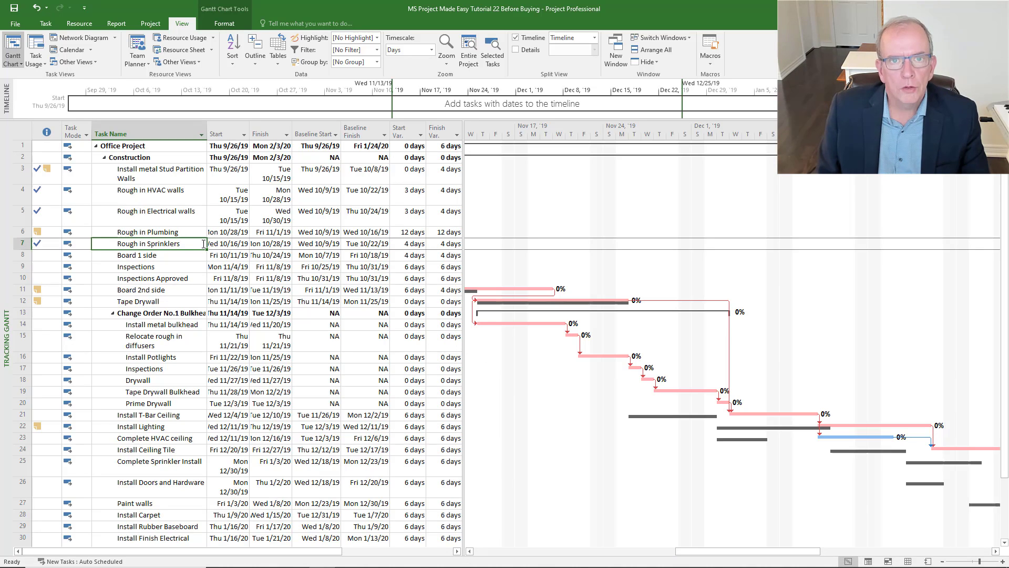